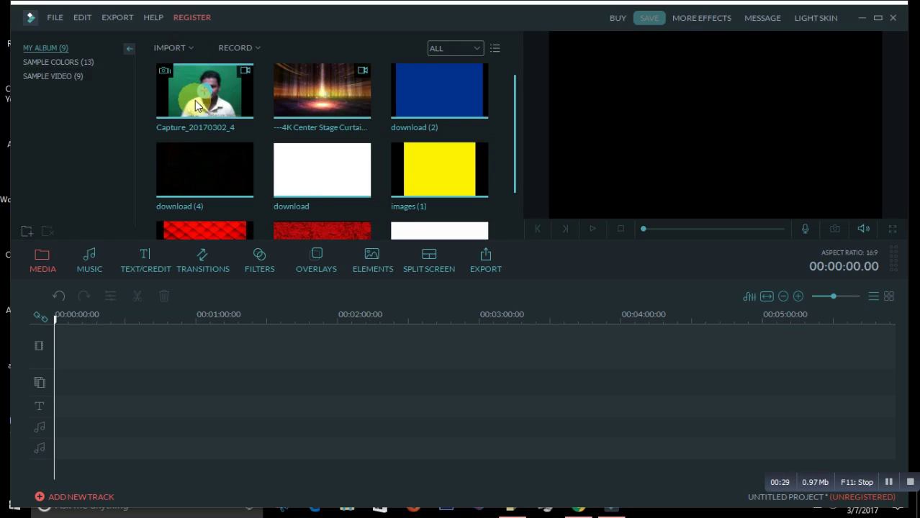
Drag the red textured 'images (3)' picture from the media library to the start of the video track.
{"action": "left_click_drag", "start_coordinate": [515, 131], "coordinate": [514, 175]}
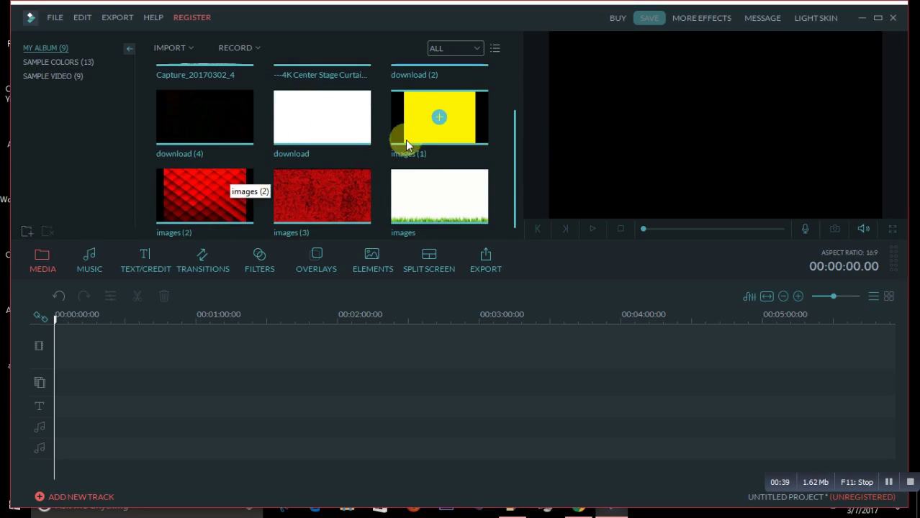
{"action": "left_click_drag", "start_coordinate": [518, 189], "coordinate": [506, 135]}
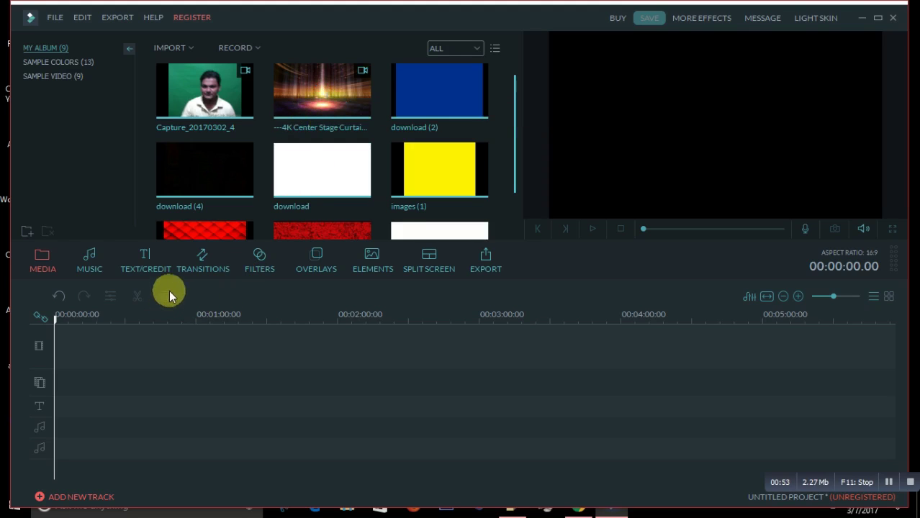
{"action": "left_click", "coordinate": [189, 48]}
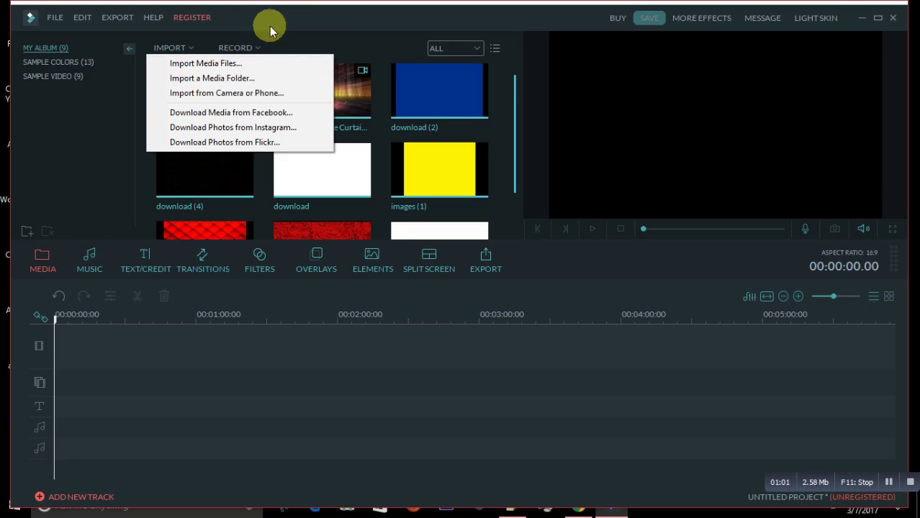
{"action": "left_click", "coordinate": [292, 38]}
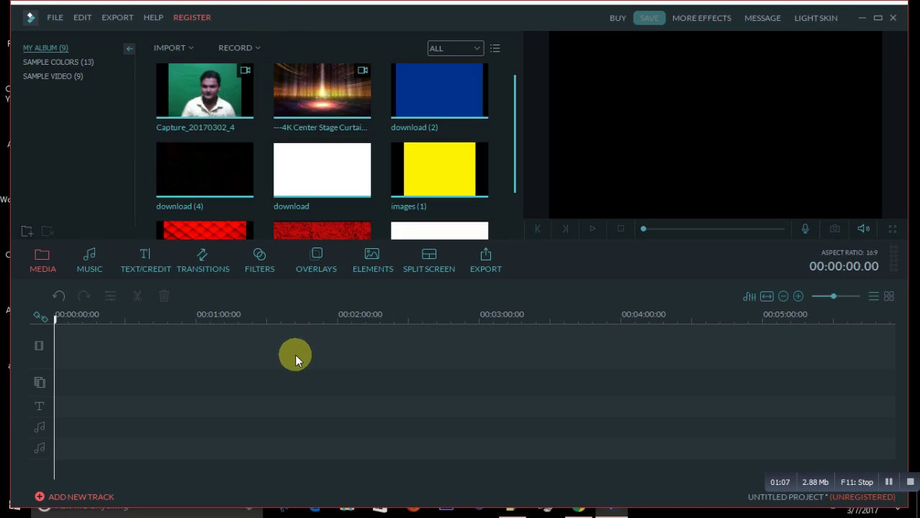
{"action": "mouse_move", "coordinate": [245, 193]}
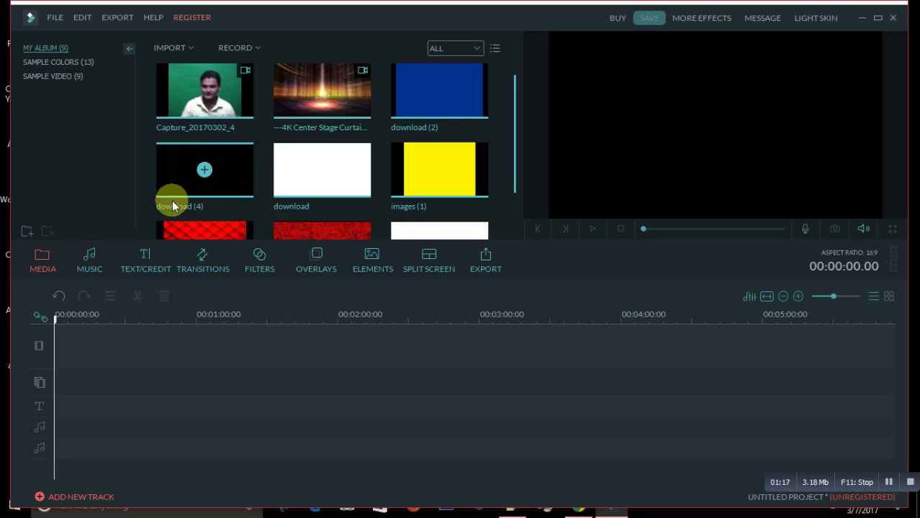
{"action": "left_click_drag", "start_coordinate": [512, 146], "coordinate": [507, 189]}
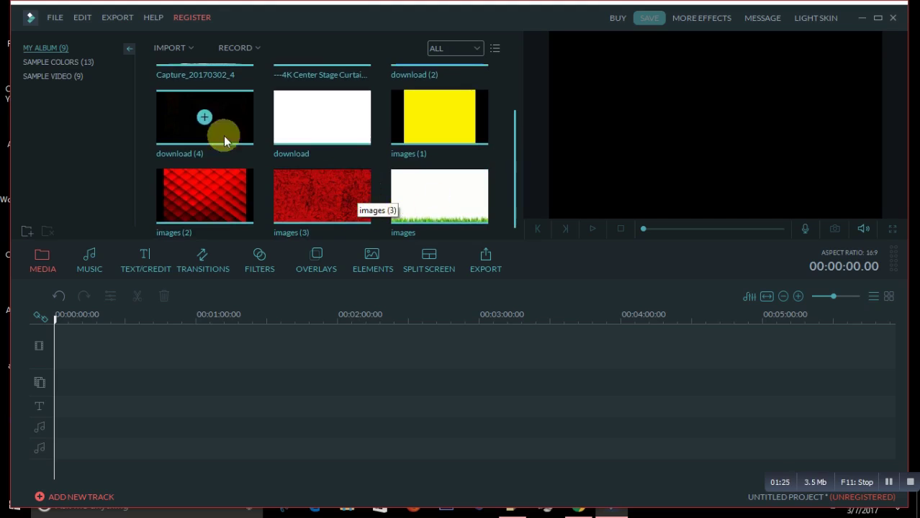
{"action": "left_click_drag", "start_coordinate": [515, 149], "coordinate": [518, 99]}
{"action": "left_click_drag", "start_coordinate": [517, 158], "coordinate": [507, 208]}
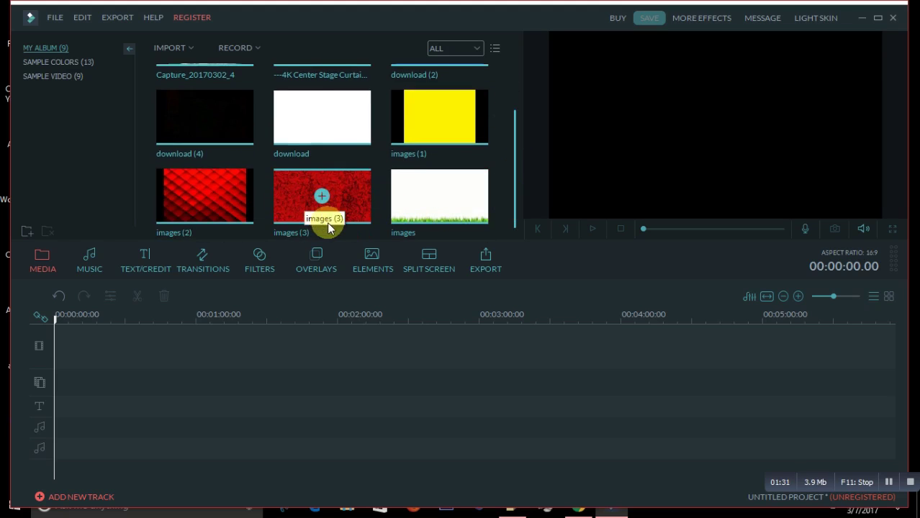
{"action": "mouse_move", "coordinate": [346, 221]}
{"action": "left_mouse_down"}
{"action": "mouse_move", "coordinate": [237, 284]}
{"action": "mouse_move", "coordinate": [105, 333]}
{"action": "left_mouse_up"}
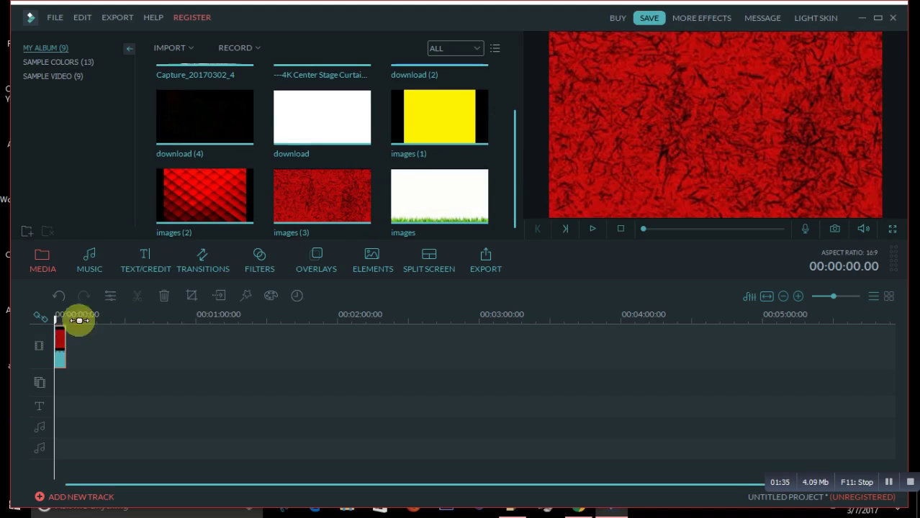
Drag the Capture_20170302_4 webcam clip onto the PIP overlay track under the red image.
{"action": "left_click_drag", "start_coordinate": [514, 172], "coordinate": [508, 102]}
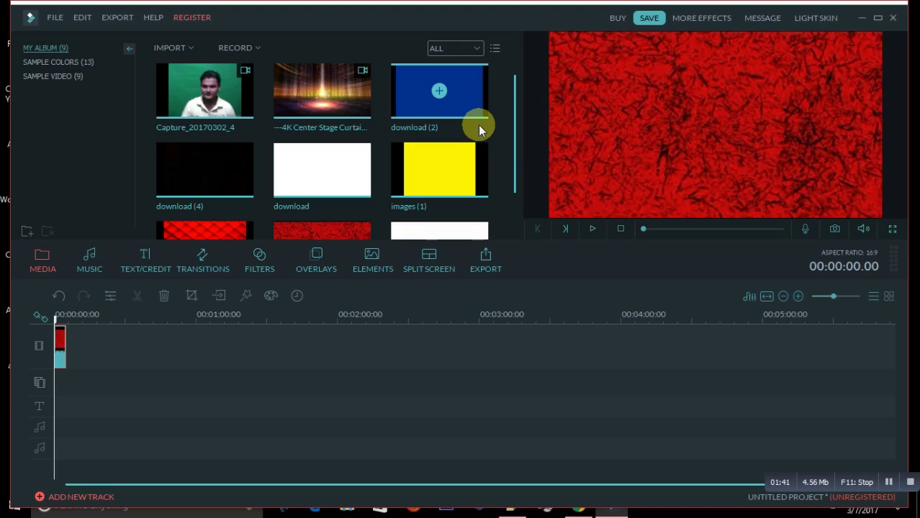
{"action": "left_click", "coordinate": [202, 121]}
{"action": "left_click_drag", "start_coordinate": [186, 148], "coordinate": [55, 382]}
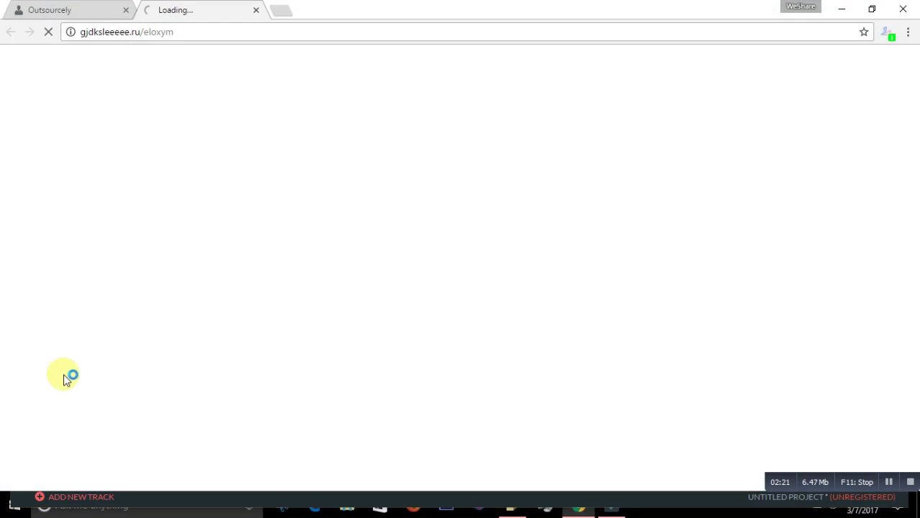
Close the Chrome window to return to Filmora.
{"action": "left_click", "coordinate": [913, 7]}
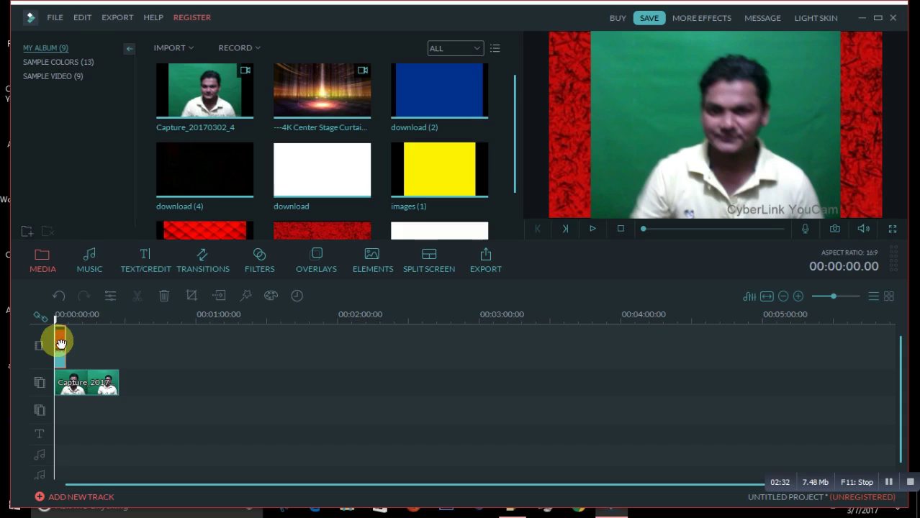
Delete the red image clip, then drag the Capture clip's preview edges out to the frame sides.
{"action": "right_click", "coordinate": [59, 346]}
{"action": "left_click", "coordinate": [89, 334]}
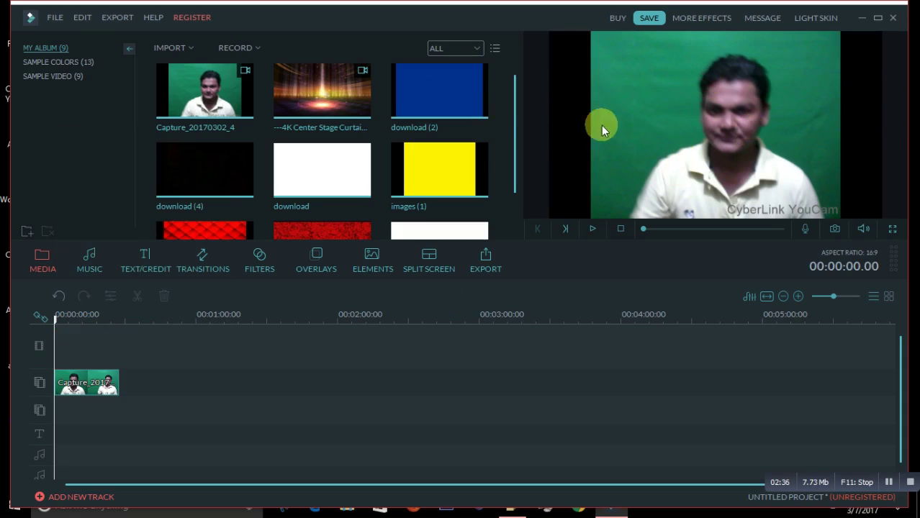
{"action": "left_click", "coordinate": [83, 378]}
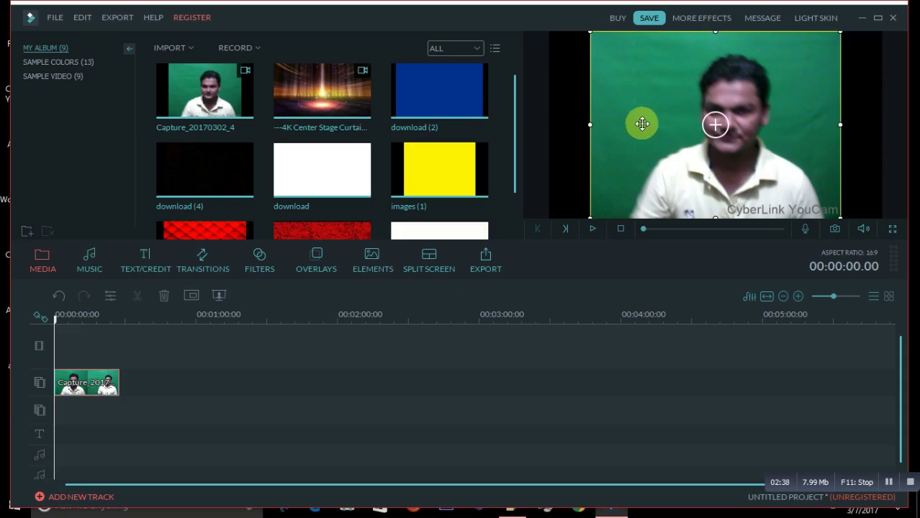
{"action": "left_click_drag", "start_coordinate": [587, 123], "coordinate": [547, 123]}
{"action": "left_click_drag", "start_coordinate": [839, 126], "coordinate": [883, 120]}
Play back the stretched webcam clip, then stop it at the start.
{"action": "left_click", "coordinate": [592, 228]}
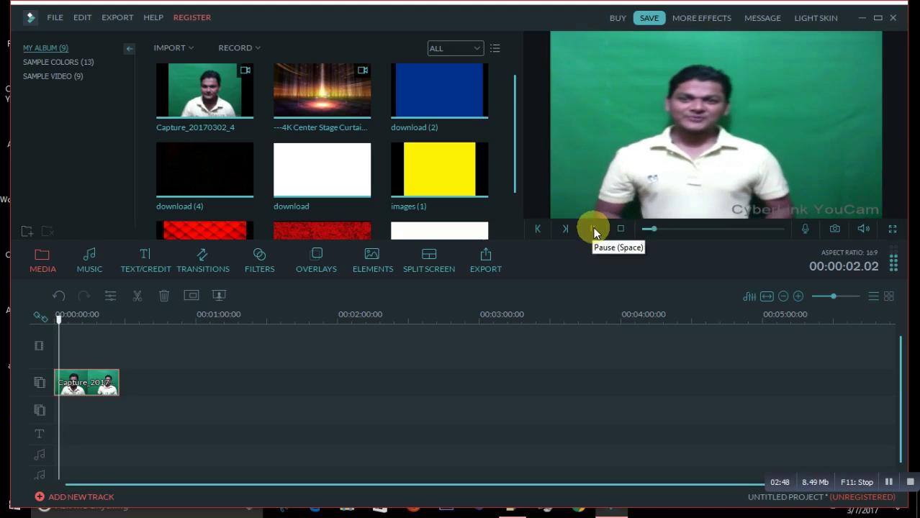
{"action": "left_click", "coordinate": [592, 228]}
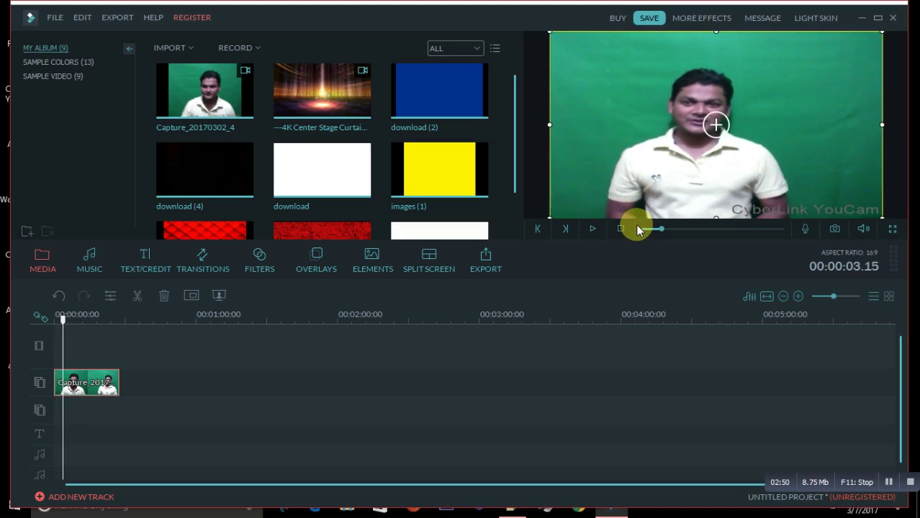
{"action": "left_click", "coordinate": [621, 228]}
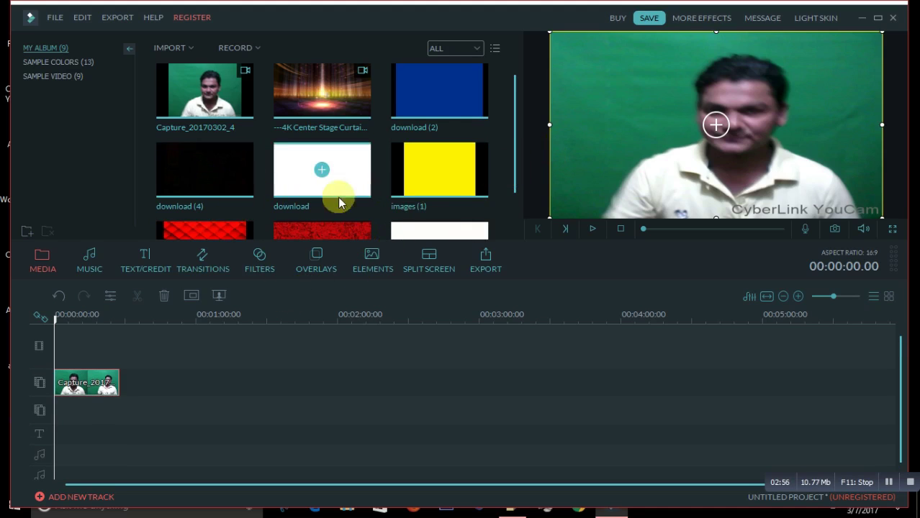
Place 'images (2)' on the main track, extend it to the Capture clip's end, and reselect Capture.
{"action": "left_click_drag", "start_coordinate": [513, 181], "coordinate": [509, 205]}
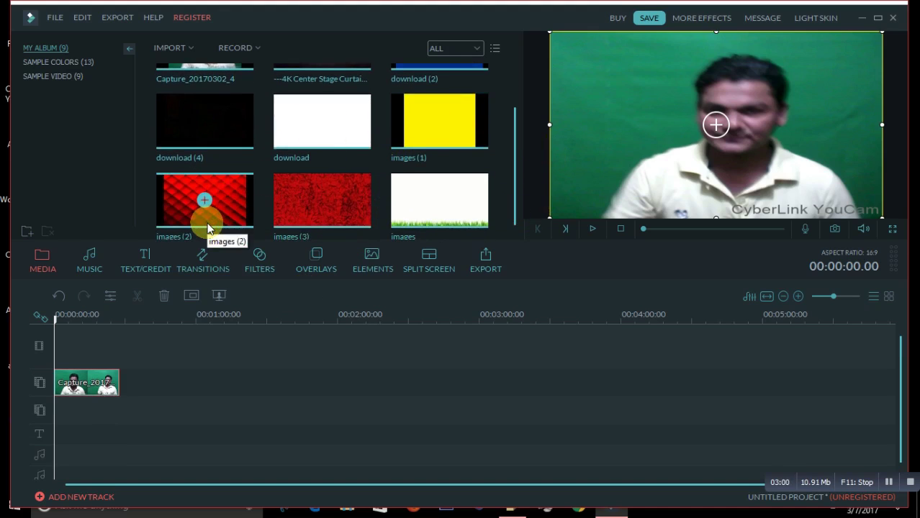
{"action": "left_click_drag", "start_coordinate": [207, 229], "coordinate": [95, 337]}
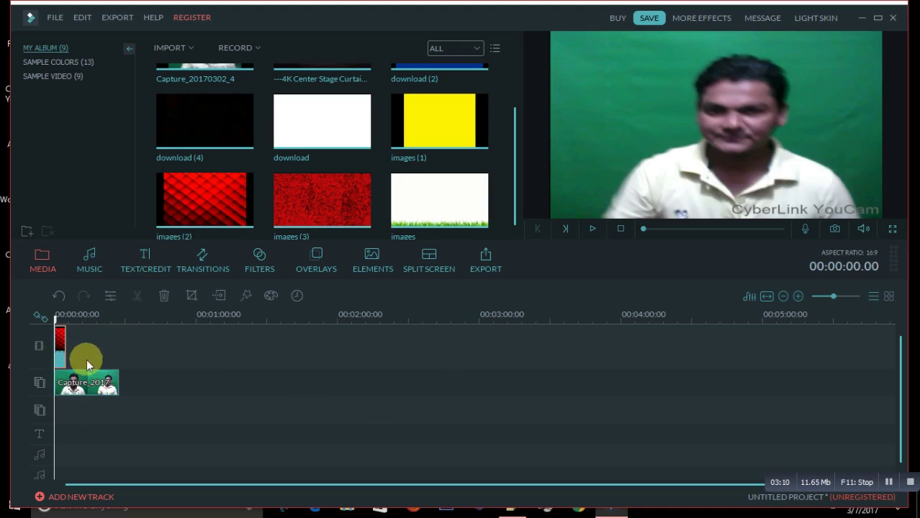
{"action": "left_click_drag", "start_coordinate": [69, 340], "coordinate": [118, 345]}
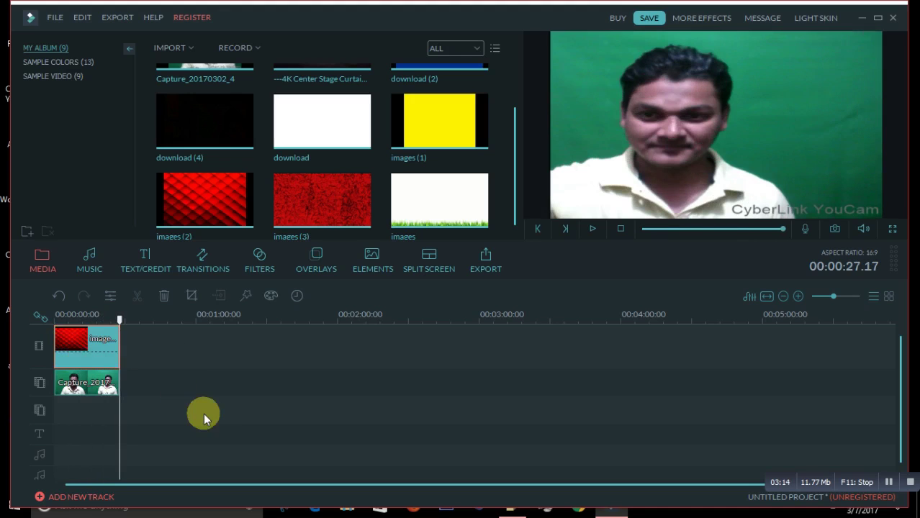
{"action": "left_click", "coordinate": [213, 416]}
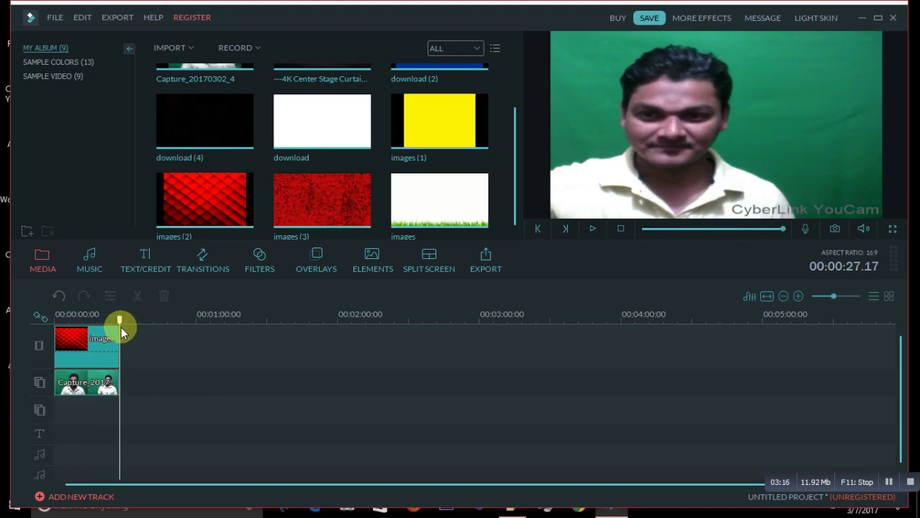
{"action": "left_click_drag", "start_coordinate": [119, 319], "coordinate": [60, 319]}
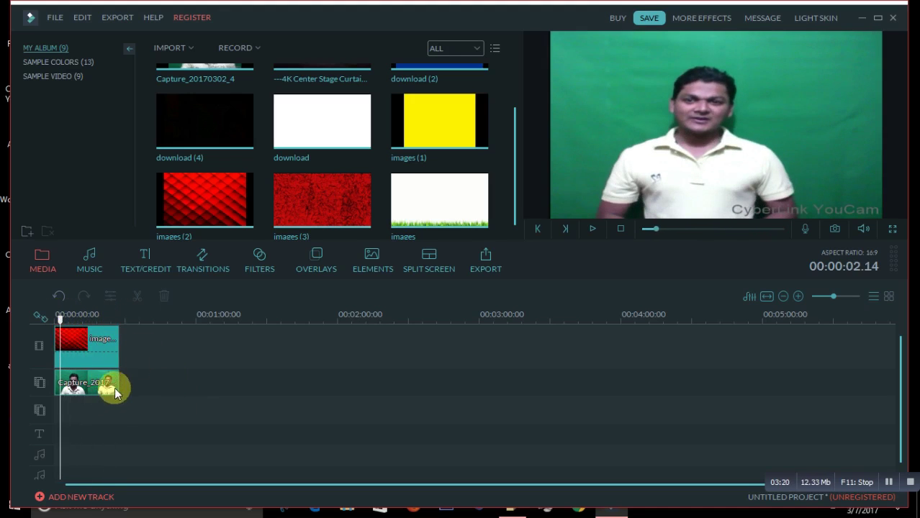
{"action": "left_click", "coordinate": [86, 381]}
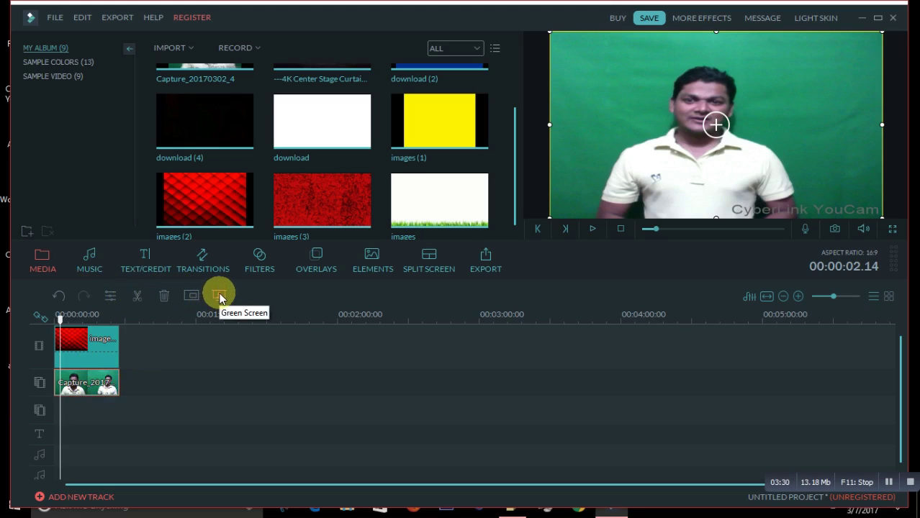
Open Green Screen for the Capture clip and enable 'Make parts of the clip transparent'.
{"action": "right_click", "coordinate": [92, 387]}
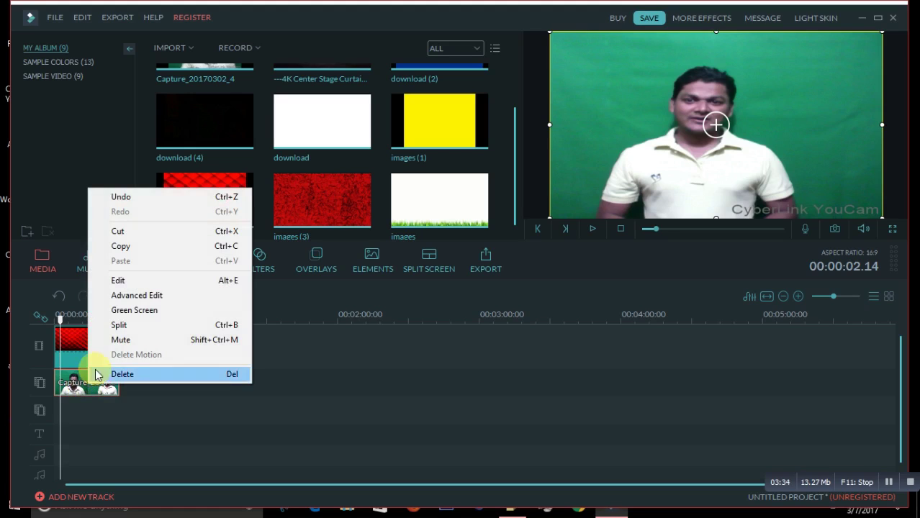
{"action": "left_click", "coordinate": [127, 311]}
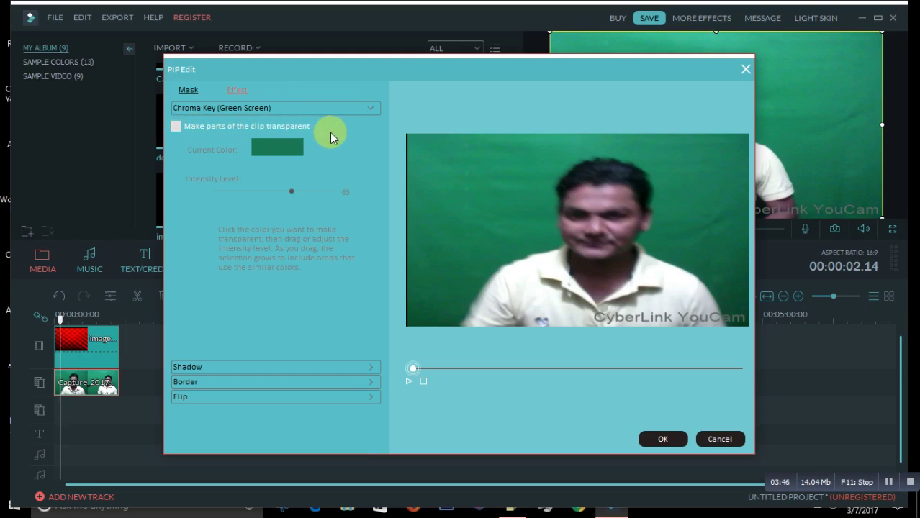
{"action": "left_click", "coordinate": [176, 127]}
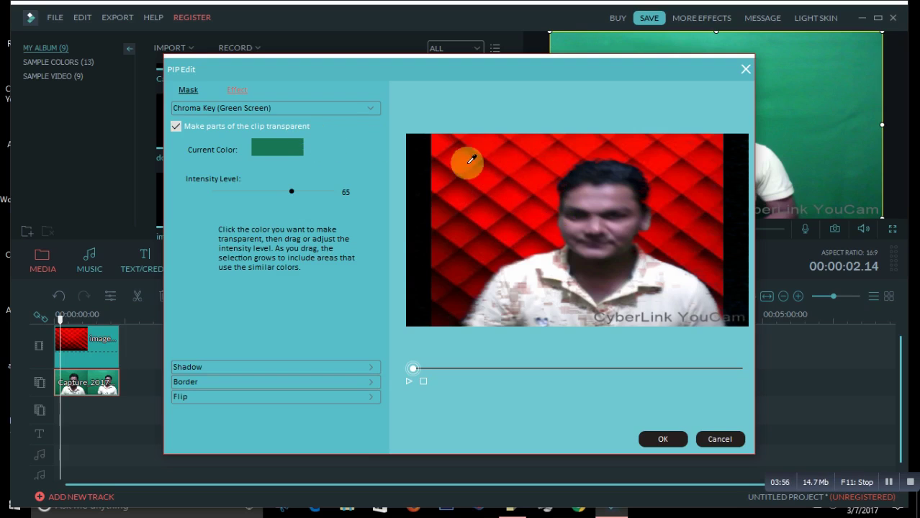
Eyedrop the green screen as the key colour, raise Intensity Level, and preview the key.
{"action": "left_click", "coordinate": [521, 174]}
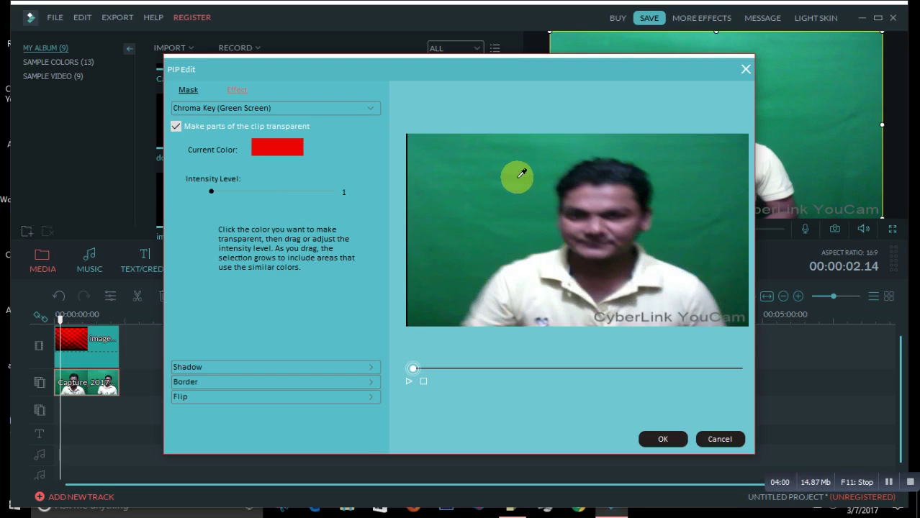
{"action": "left_click", "coordinate": [521, 173]}
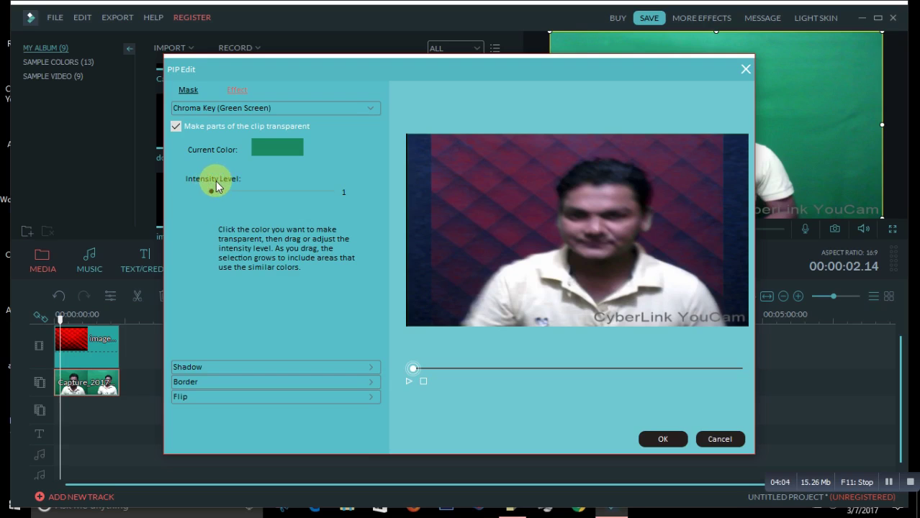
{"action": "left_click_drag", "start_coordinate": [211, 193], "coordinate": [250, 196]}
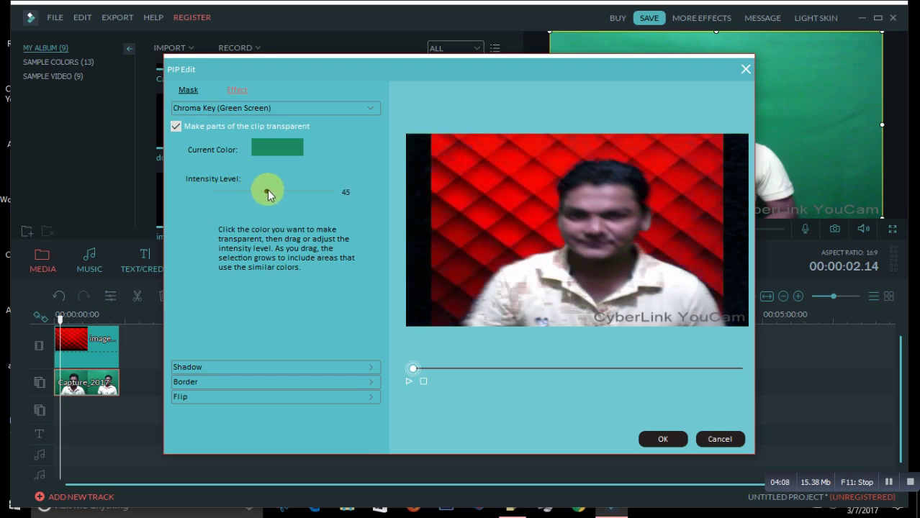
{"action": "mouse_move", "coordinate": [288, 193]}
{"action": "left_mouse_down"}
{"action": "mouse_move", "coordinate": [347, 192]}
{"action": "mouse_move", "coordinate": [298, 193]}
{"action": "left_mouse_up"}
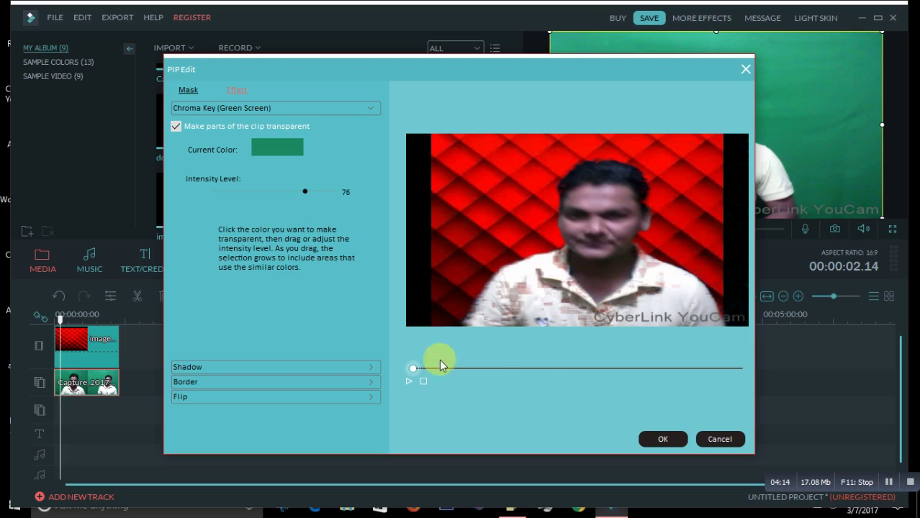
{"action": "left_click", "coordinate": [410, 382]}
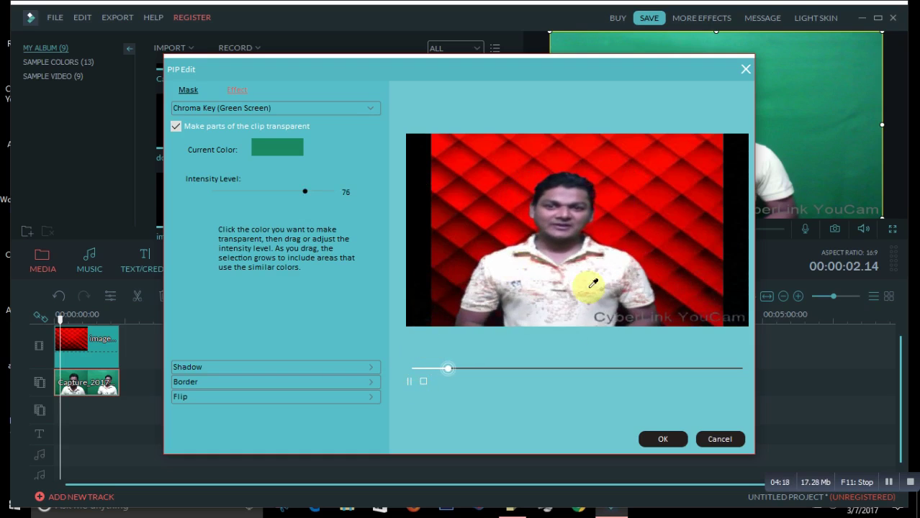
{"action": "left_click", "coordinate": [417, 385]}
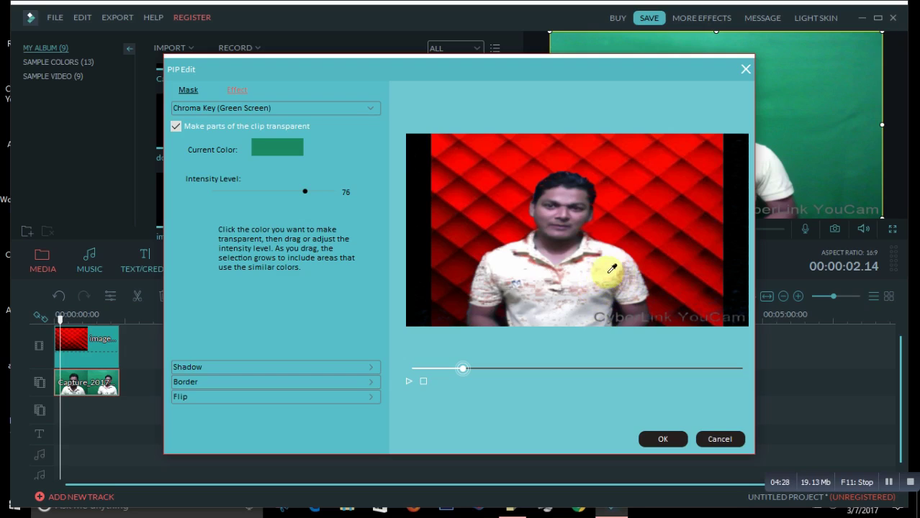
Raise the chroma key Intensity Level to 100.
{"action": "left_click", "coordinate": [306, 192]}
{"action": "left_click_drag", "start_coordinate": [308, 195], "coordinate": [347, 190]}
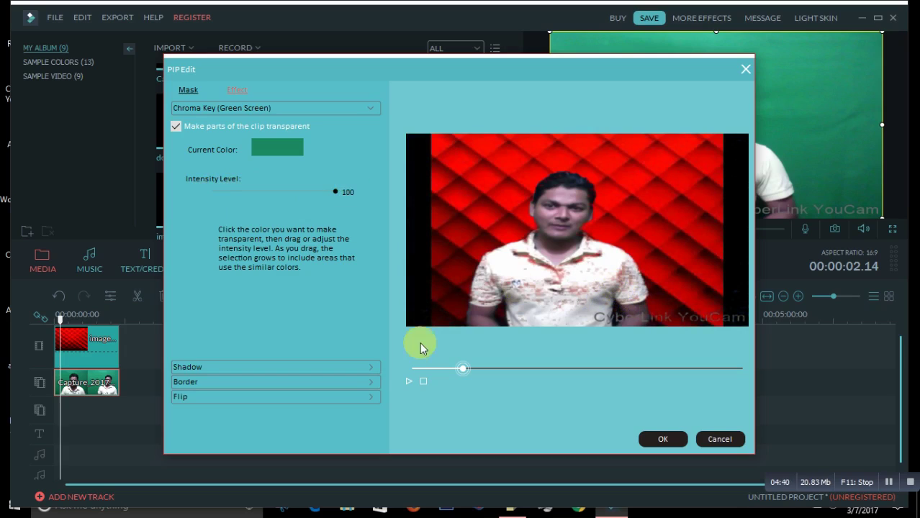
{"action": "left_click", "coordinate": [369, 368]}
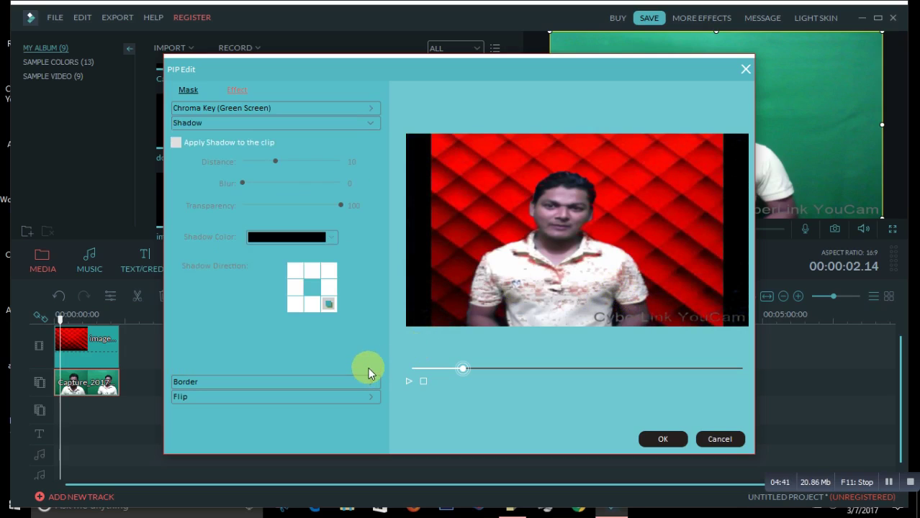
Enable 'Apply Shadow to the clip' with distance 0, blur 7 and transparency 24.
{"action": "left_click", "coordinate": [177, 143]}
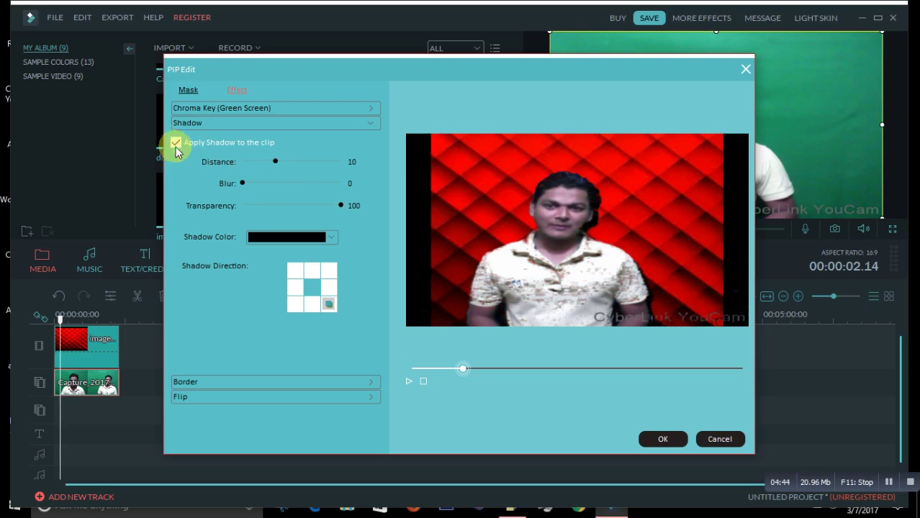
{"action": "left_click_drag", "start_coordinate": [272, 164], "coordinate": [265, 205]}
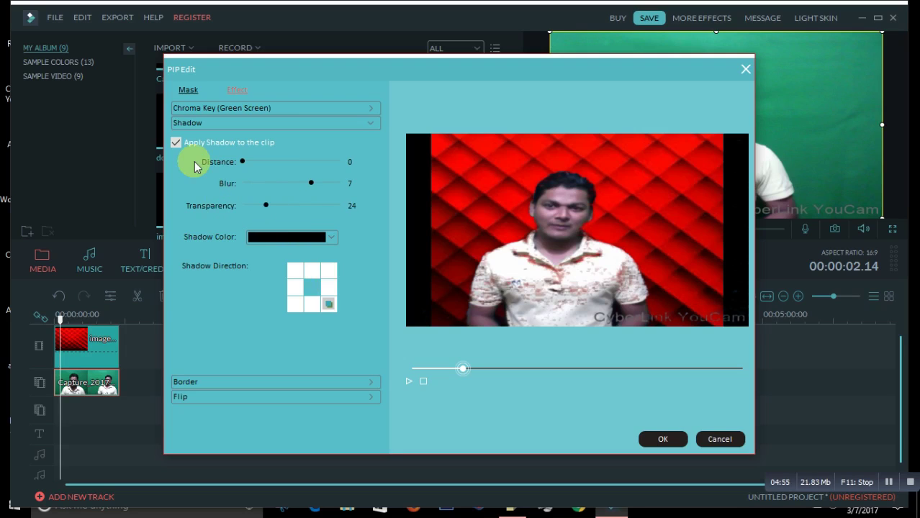
Enable 'Apply border to the clip' and preview it with border distance 7.
{"action": "left_click", "coordinate": [257, 385]}
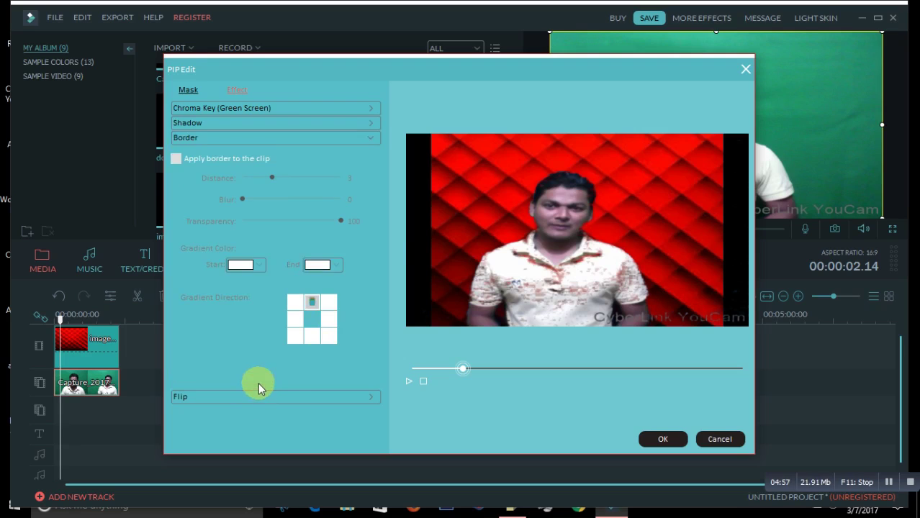
{"action": "left_click", "coordinate": [176, 159]}
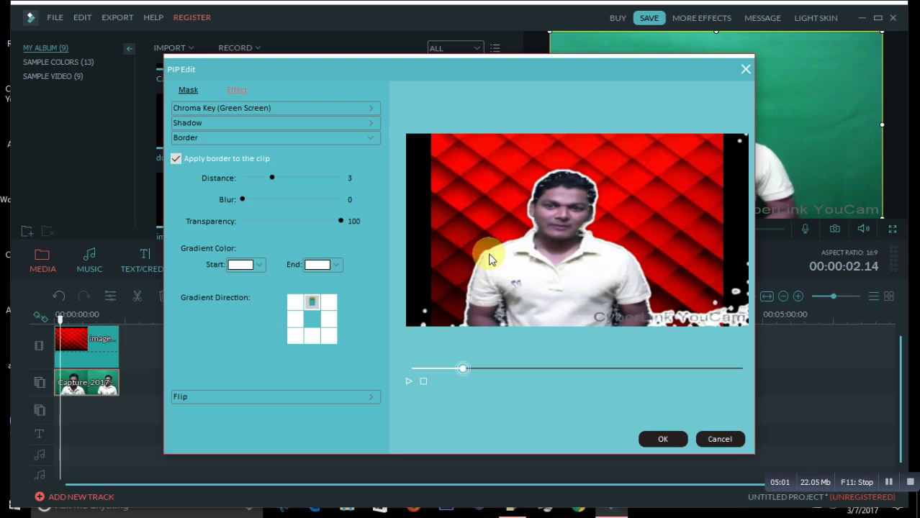
{"action": "left_click_drag", "start_coordinate": [275, 176], "coordinate": [311, 174]}
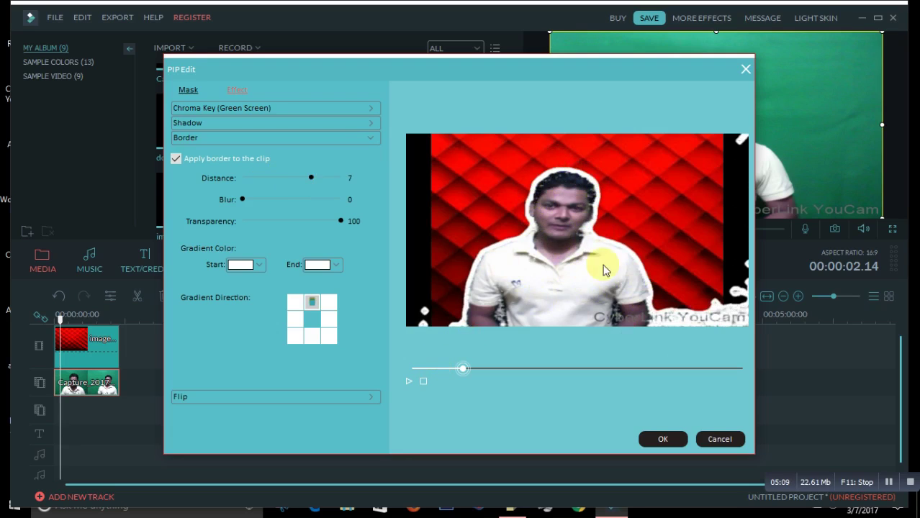
{"action": "left_click", "coordinate": [408, 381]}
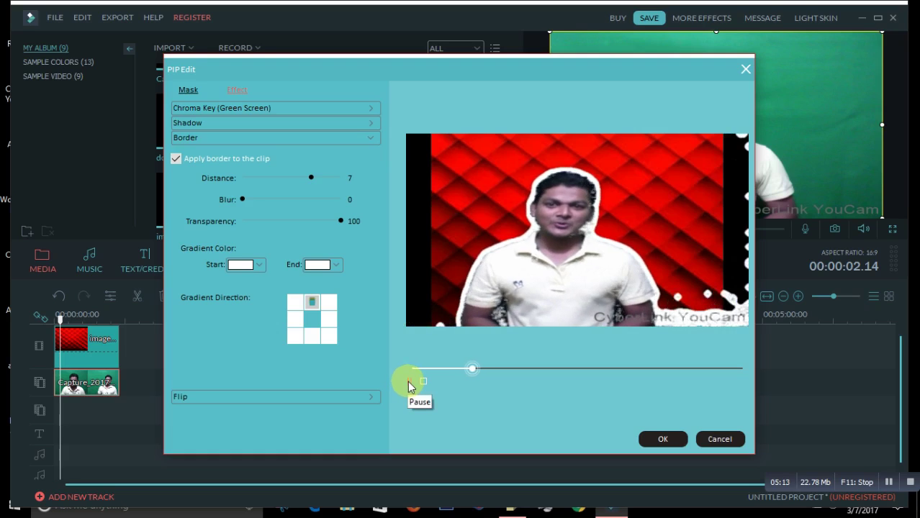
{"action": "left_click", "coordinate": [409, 381]}
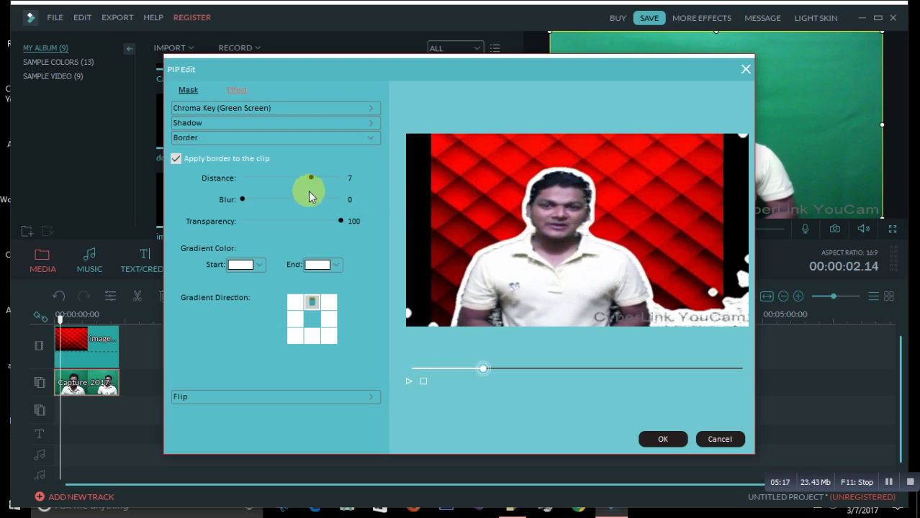
Set the border distance to 0 and transparency to 97, and apply the PIP edits.
{"action": "left_click_drag", "start_coordinate": [311, 178], "coordinate": [247, 205]}
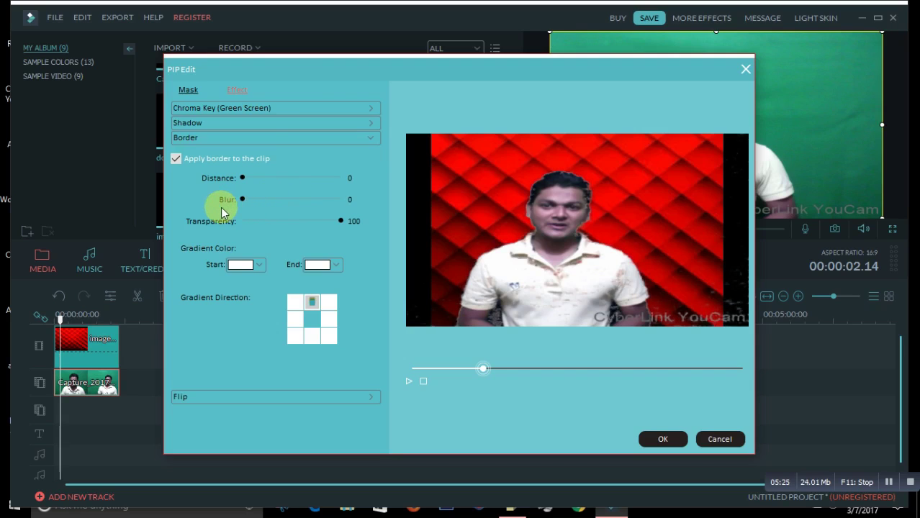
{"action": "mouse_move", "coordinate": [341, 221]}
{"action": "left_mouse_down"}
{"action": "mouse_move", "coordinate": [291, 221]}
{"action": "mouse_move", "coordinate": [338, 223]}
{"action": "left_mouse_up"}
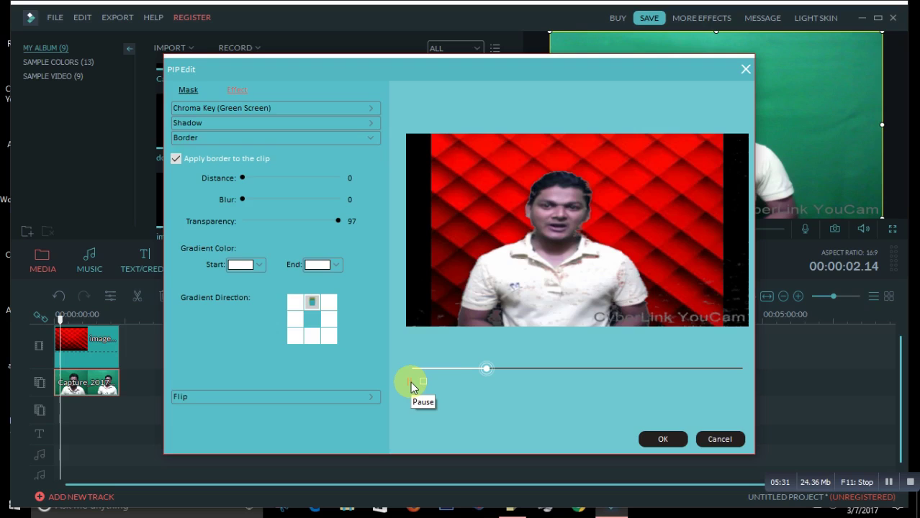
{"action": "left_click", "coordinate": [643, 439]}
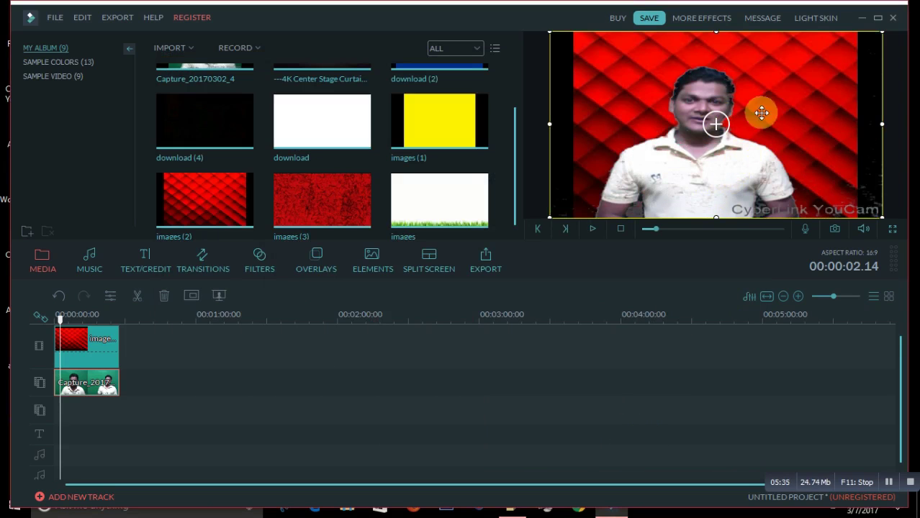
Play the composite and narrow the overlay clip's width in the preview.
{"action": "left_click", "coordinate": [595, 230]}
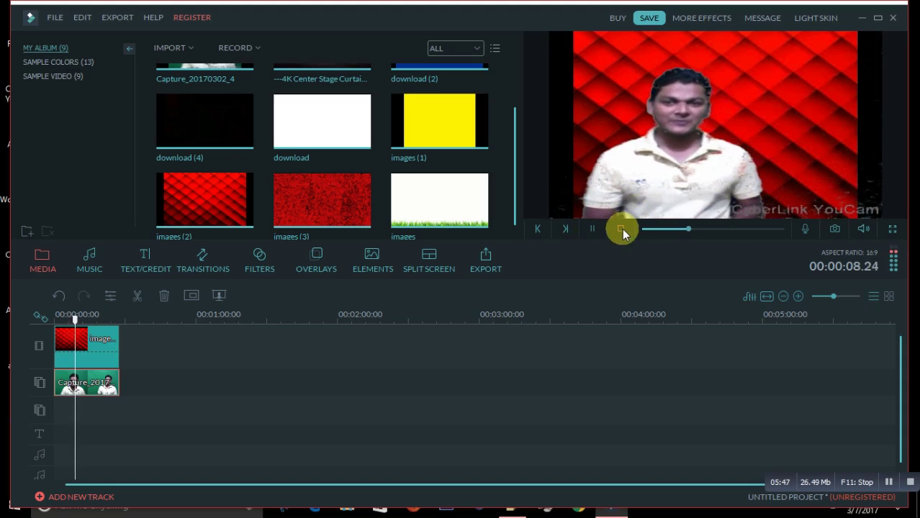
{"action": "left_click", "coordinate": [595, 228]}
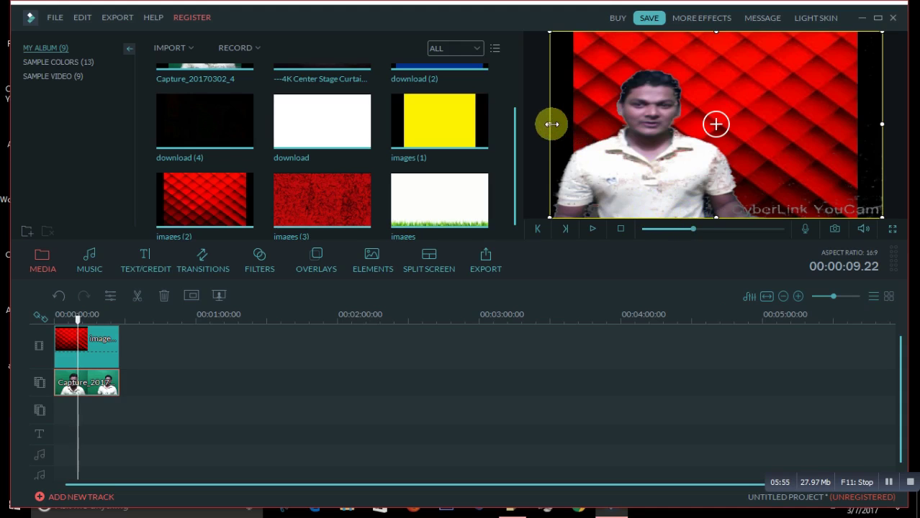
{"action": "left_click_drag", "start_coordinate": [552, 124], "coordinate": [626, 123]}
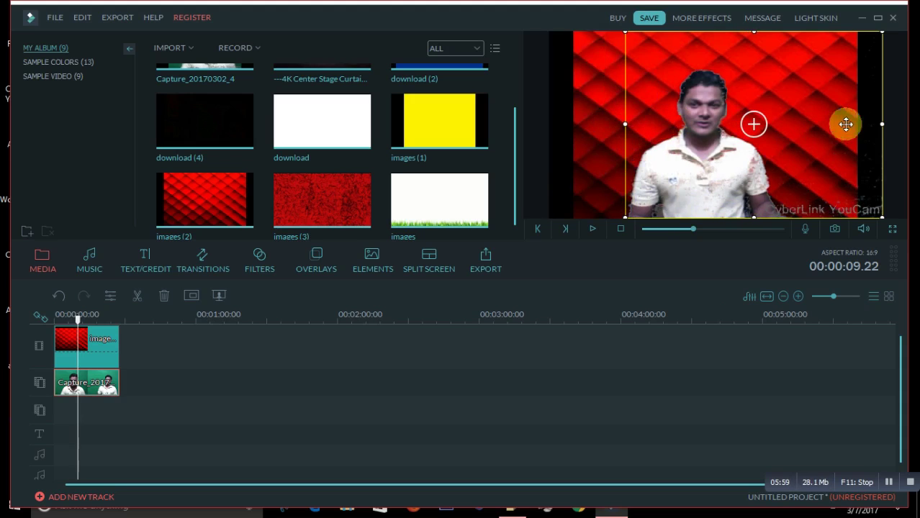
{"action": "left_click_drag", "start_coordinate": [880, 124], "coordinate": [847, 127]}
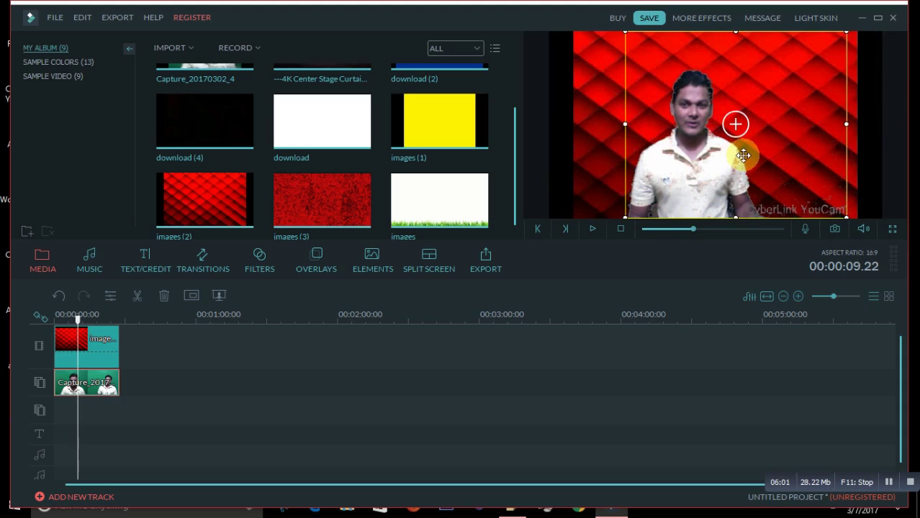
{"action": "left_click", "coordinate": [592, 228]}
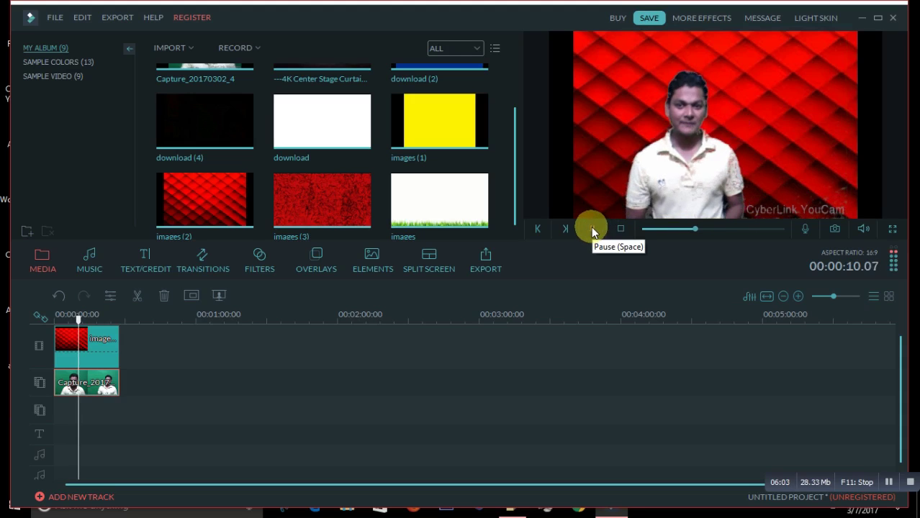
{"action": "left_click", "coordinate": [592, 228]}
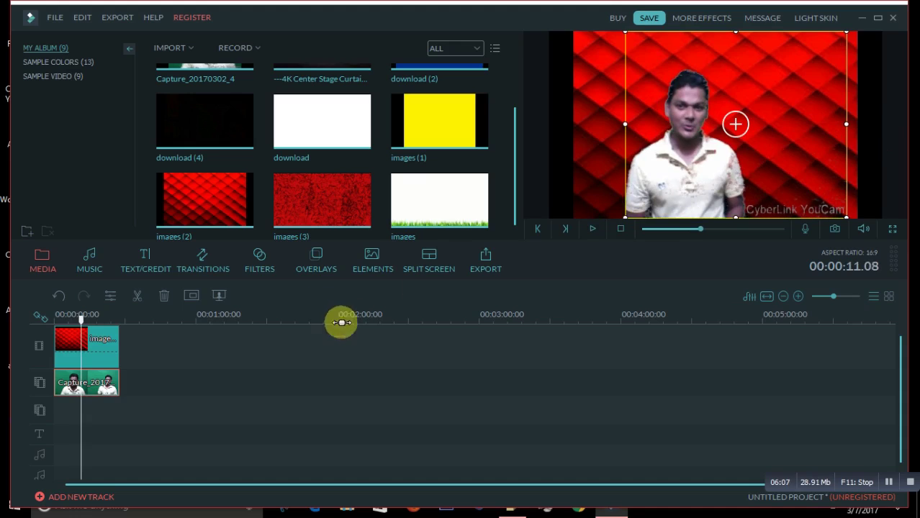
Select the red image clip and then the Capture clip to check the composite.
{"action": "left_click", "coordinate": [227, 385]}
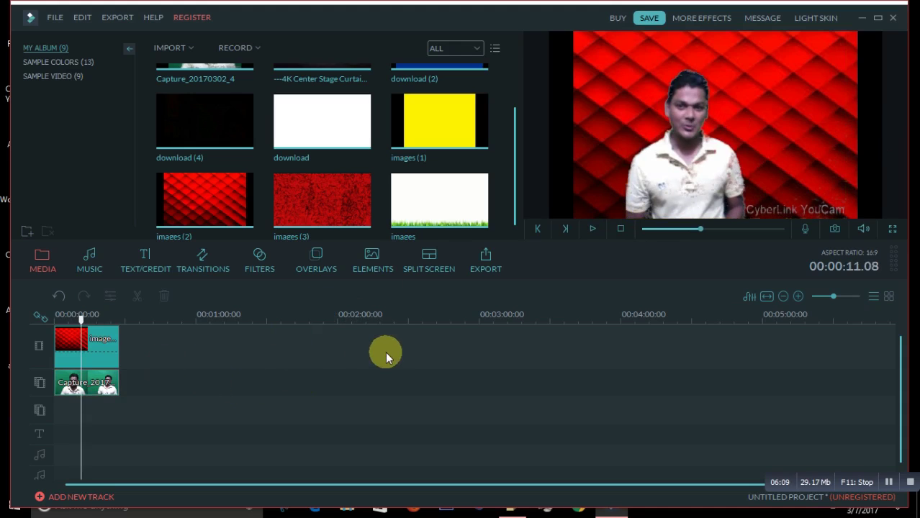
{"action": "left_click", "coordinate": [103, 351]}
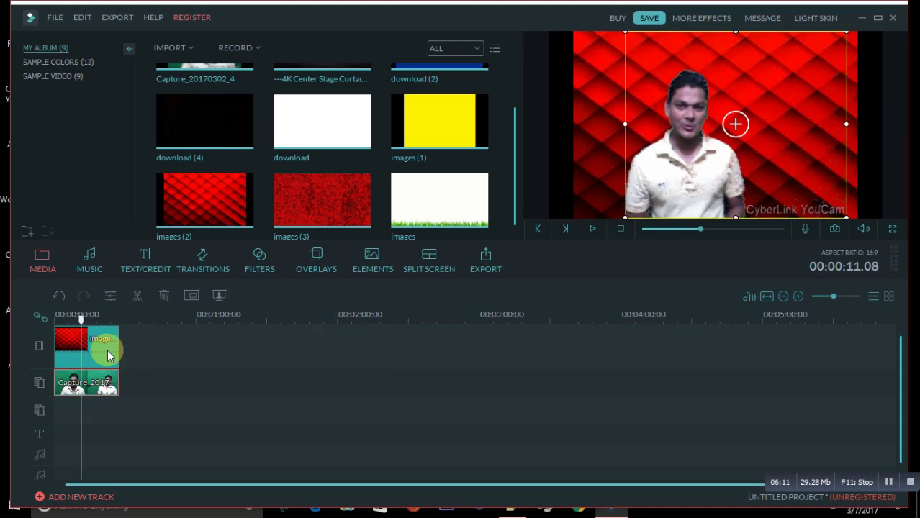
{"action": "left_click", "coordinate": [97, 382]}
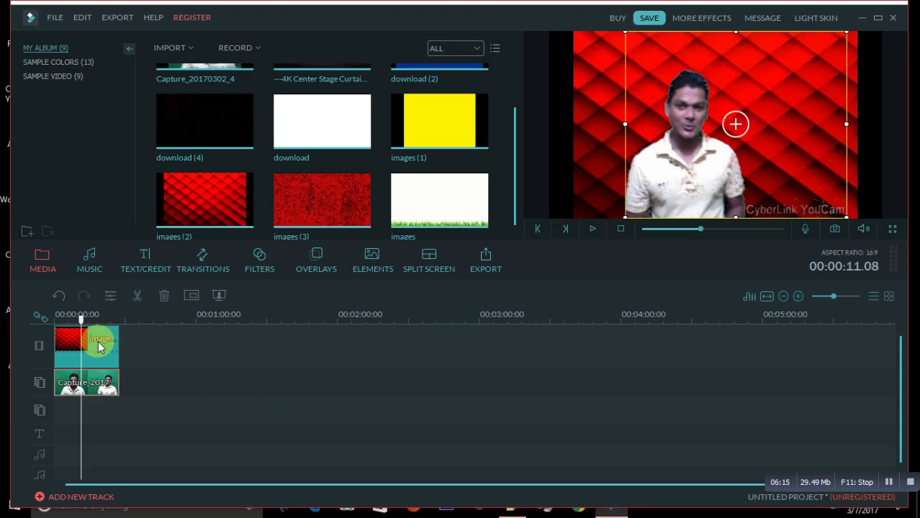
Delete the red image clip and put the 4K Center Stage Curtain video on the top track.
{"action": "right_click", "coordinate": [99, 348]}
{"action": "left_click", "coordinate": [144, 365]}
{"action": "left_click", "coordinate": [103, 360]}
{"action": "right_click", "coordinate": [110, 354]}
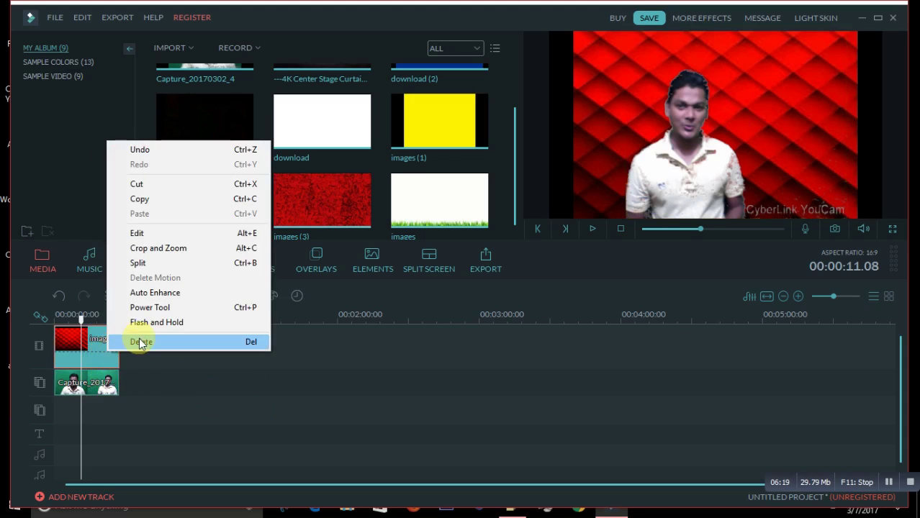
{"action": "left_click", "coordinate": [136, 341]}
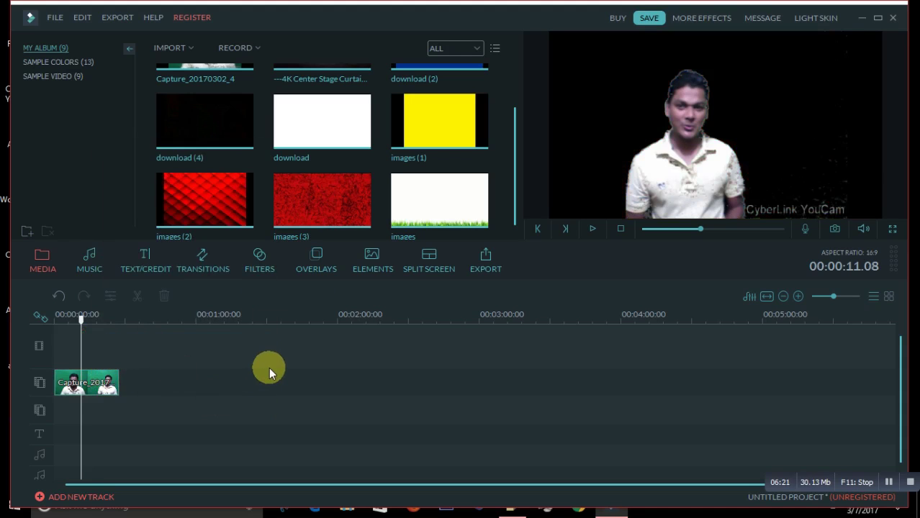
{"action": "left_click_drag", "start_coordinate": [517, 189], "coordinate": [518, 133]}
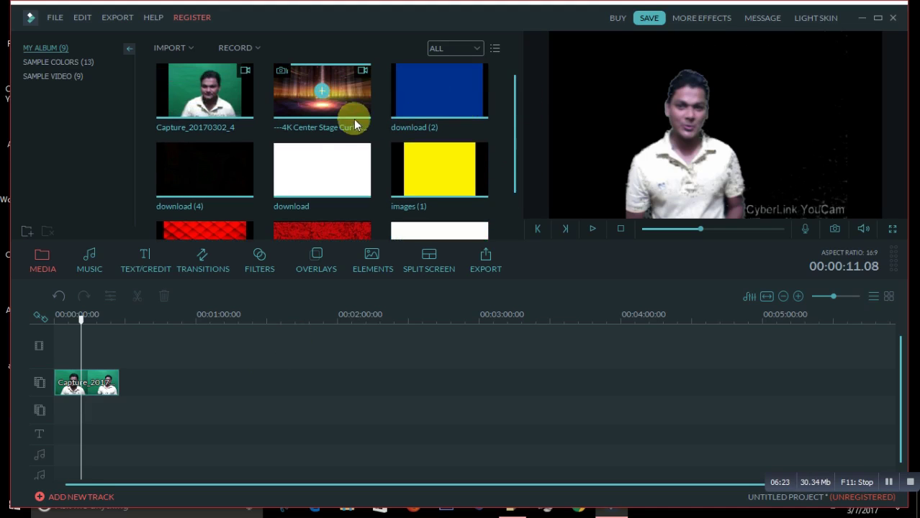
{"action": "left_click_drag", "start_coordinate": [324, 119], "coordinate": [113, 342]}
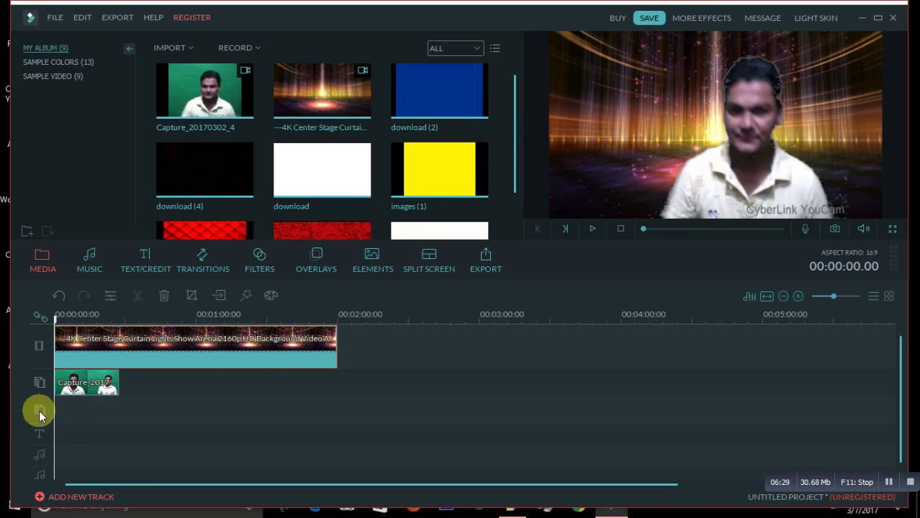
Key out the Capture clip's green backdrop with the eyedropper at intensity level 100.
{"action": "right_click", "coordinate": [85, 382]}
{"action": "left_click", "coordinate": [137, 307]}
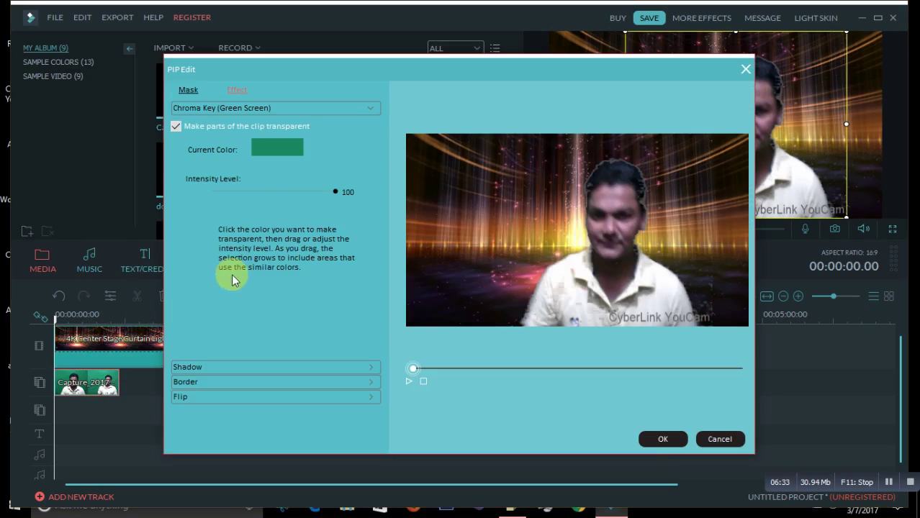
{"action": "left_click", "coordinate": [501, 205]}
{"action": "left_click", "coordinate": [502, 206]}
{"action": "left_click", "coordinate": [512, 205]}
{"action": "left_click", "coordinate": [514, 205]}
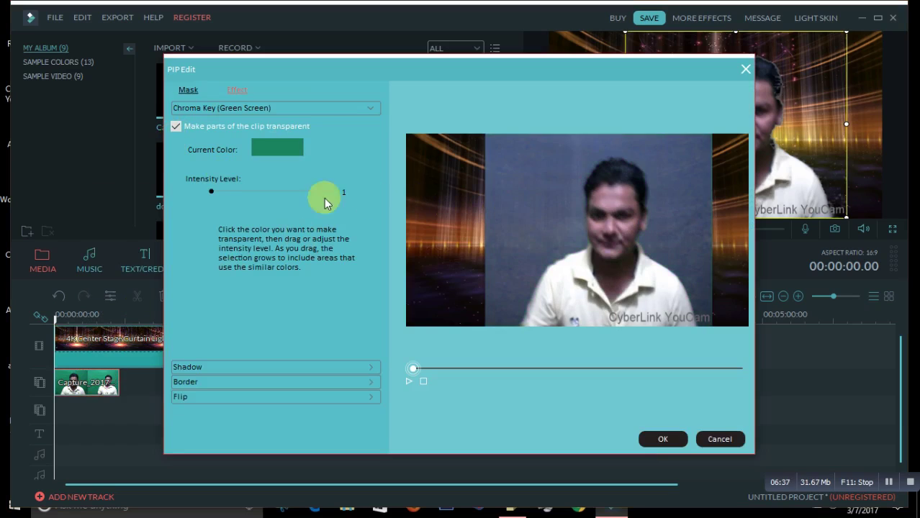
{"action": "left_click_drag", "start_coordinate": [212, 191], "coordinate": [372, 216]}
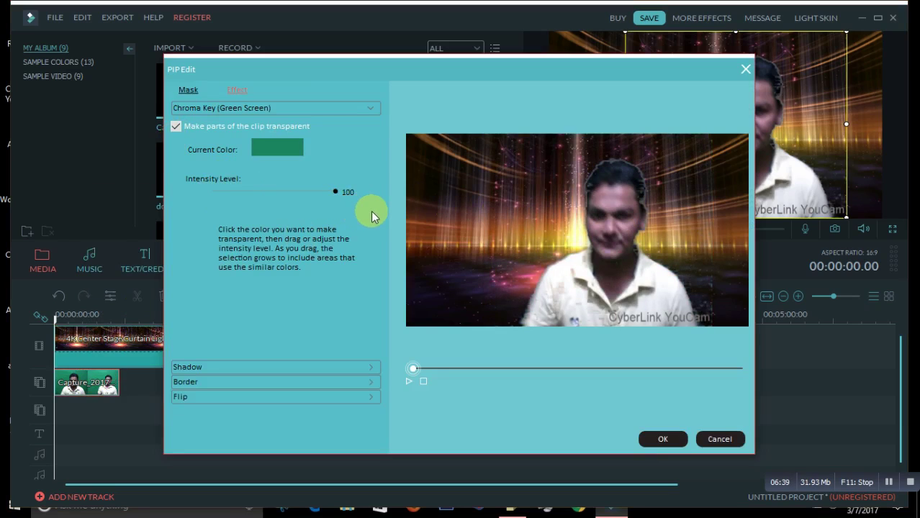
{"action": "left_click", "coordinate": [663, 437]}
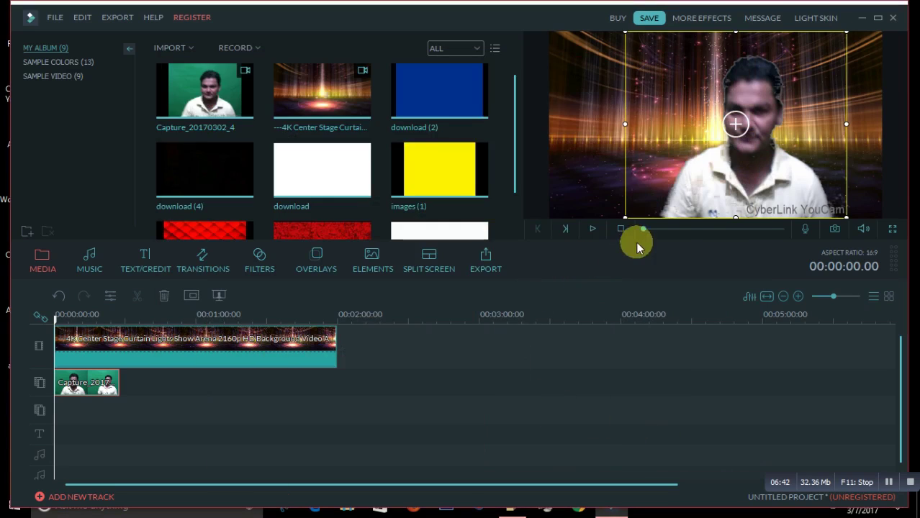
Stretch the webcam overlay to the frame's left and right edges and preview the composite.
{"action": "left_click_drag", "start_coordinate": [627, 125], "coordinate": [549, 125]}
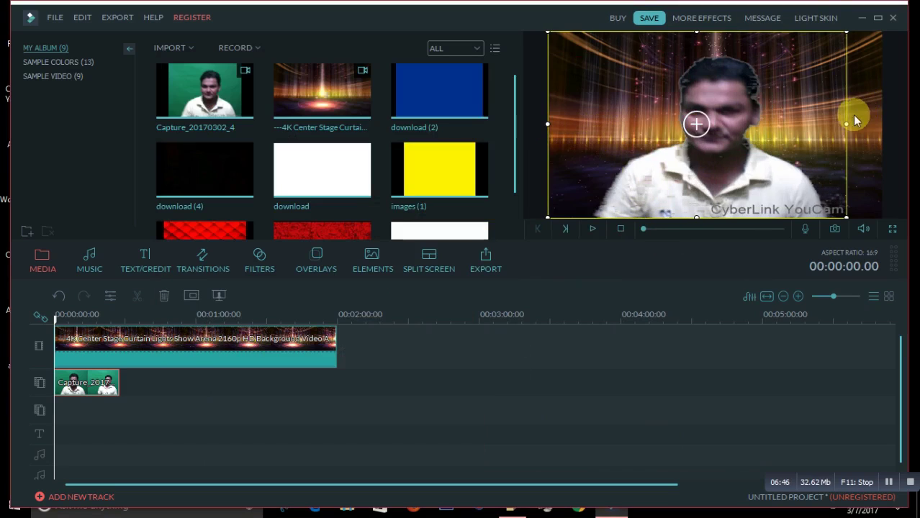
{"action": "left_click_drag", "start_coordinate": [841, 122], "coordinate": [869, 117]}
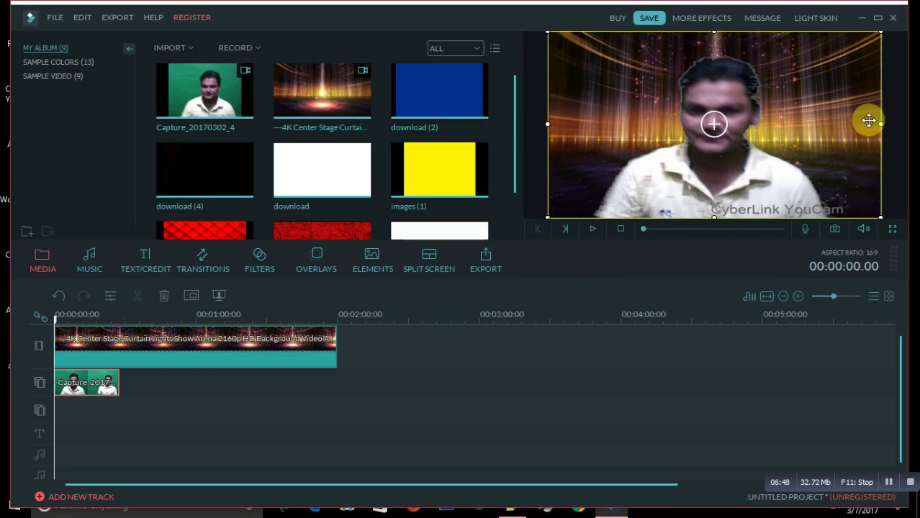
{"action": "left_click", "coordinate": [593, 228]}
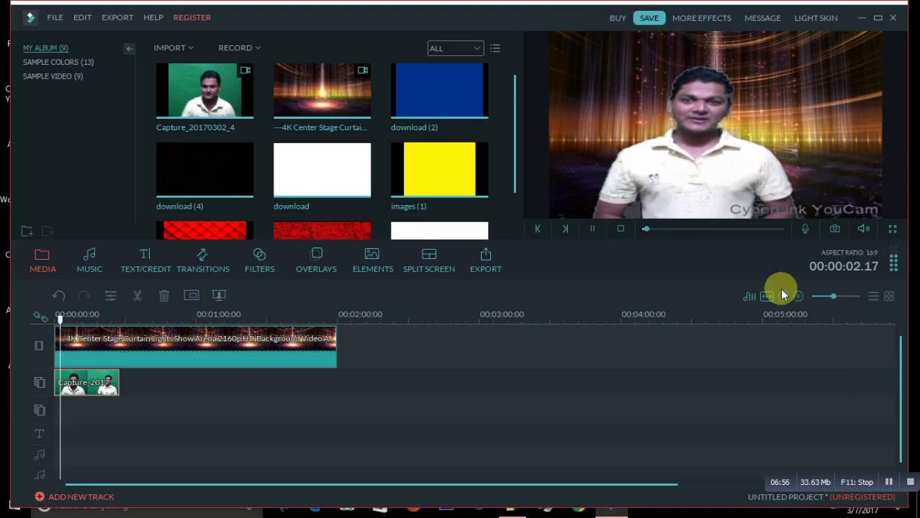
{"action": "left_click", "coordinate": [591, 229]}
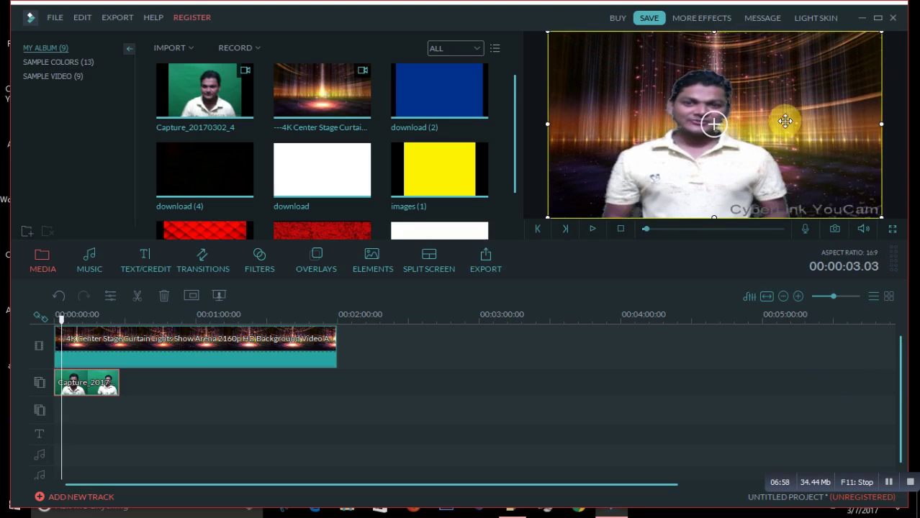
Mute the webcam Capture clip's audio and play the composite again.
{"action": "right_click", "coordinate": [94, 379]}
{"action": "left_click", "coordinate": [119, 335]}
{"action": "left_click", "coordinate": [282, 411]}
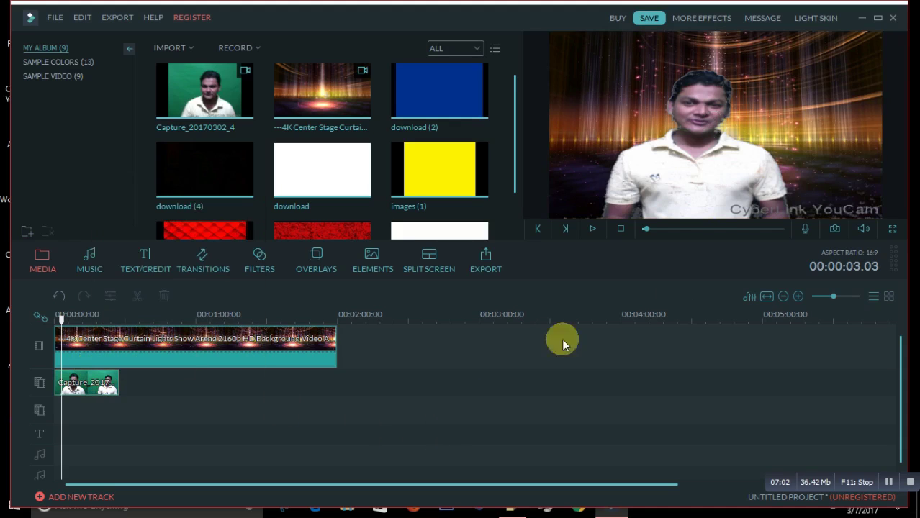
{"action": "left_click", "coordinate": [592, 229]}
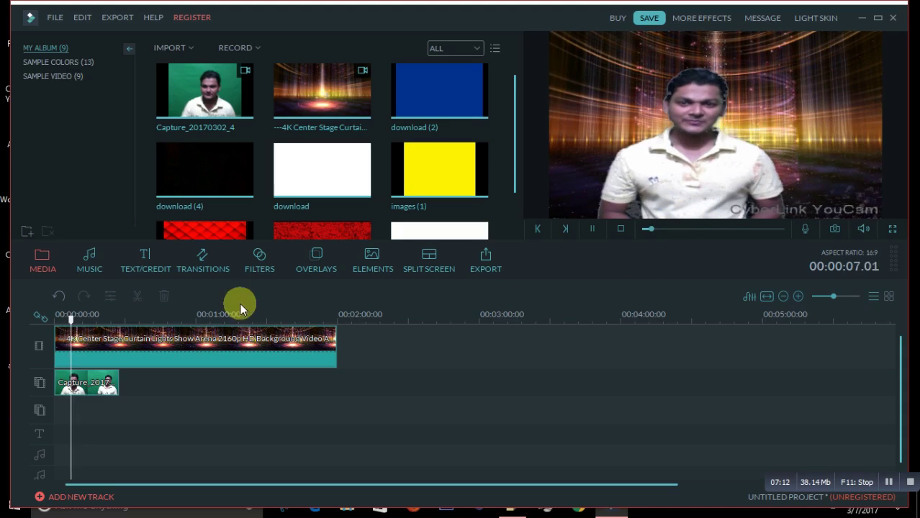
Lower the webcam clip's chroma key intensity level to 94 in Advanced Edit.
{"action": "right_click", "coordinate": [94, 380]}
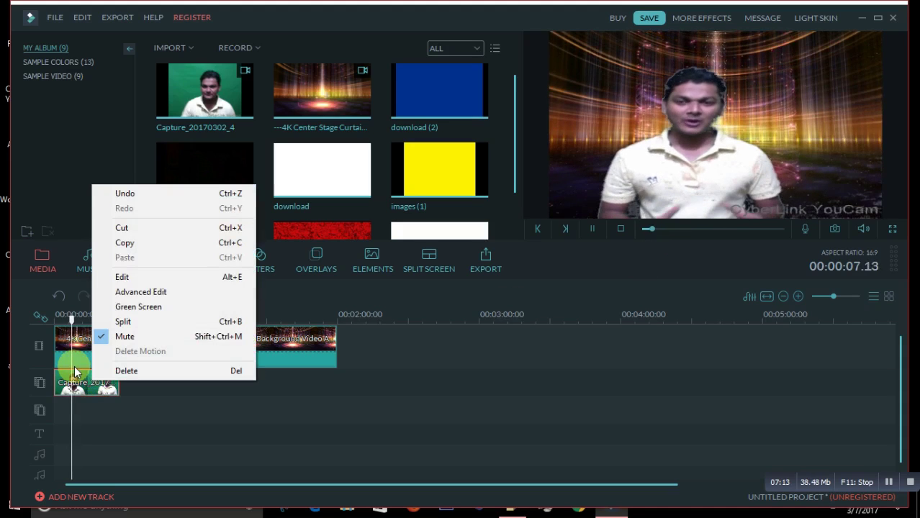
{"action": "left_click", "coordinate": [132, 293]}
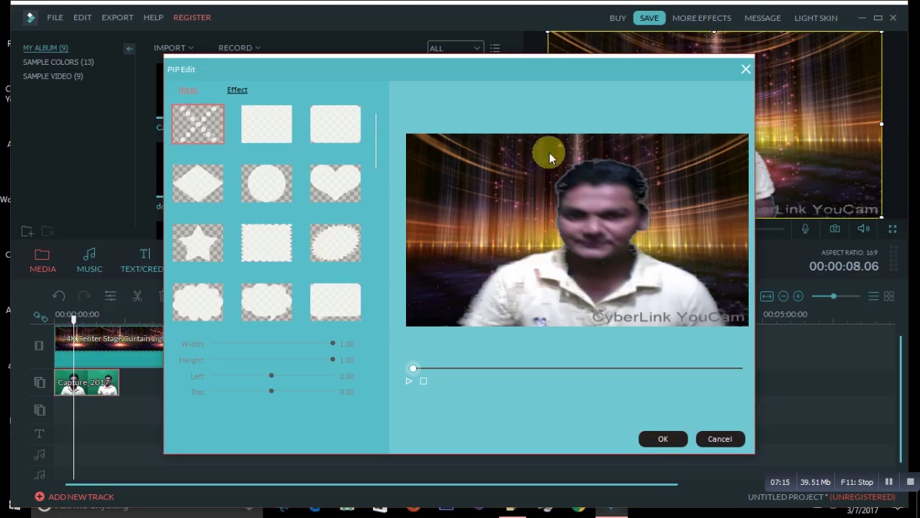
{"action": "left_click_drag", "start_coordinate": [612, 69], "coordinate": [452, 88]}
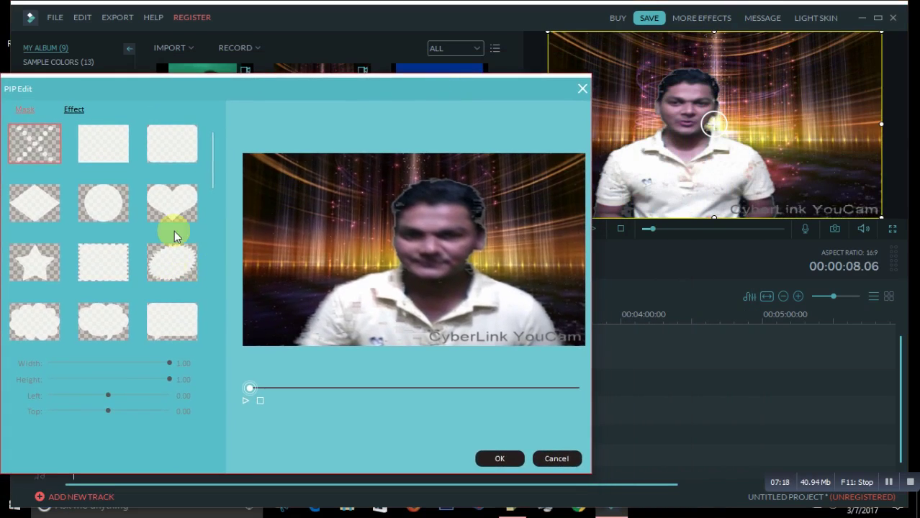
{"action": "left_click", "coordinate": [72, 109]}
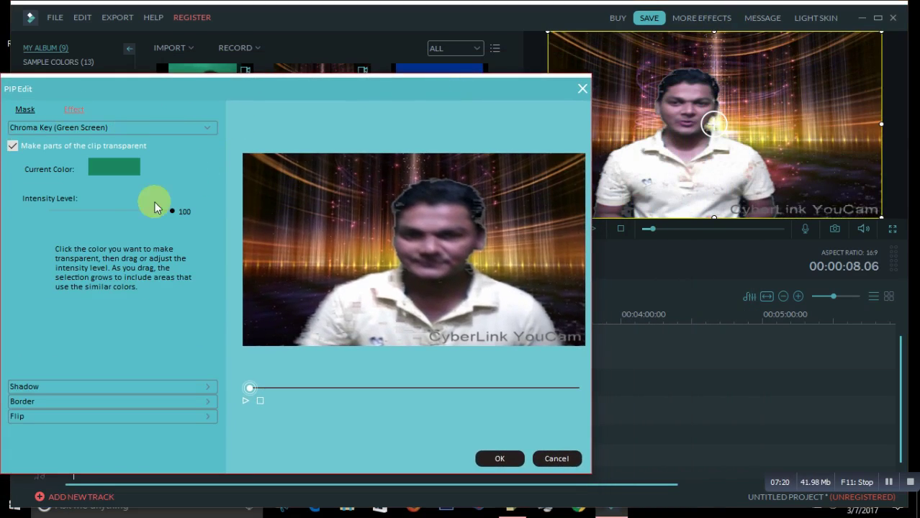
{"action": "mouse_move", "coordinate": [173, 210]}
{"action": "left_mouse_down"}
{"action": "mouse_move", "coordinate": [107, 211]}
{"action": "mouse_move", "coordinate": [165, 212]}
{"action": "left_mouse_up"}
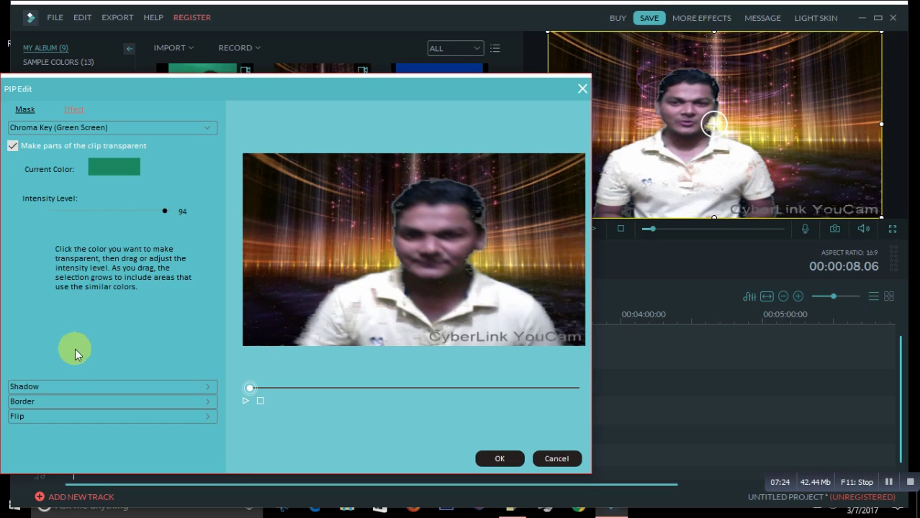
Give the webcam clip a shadow with distance 0, blur 0 and transparency 54.
{"action": "left_click", "coordinate": [78, 389]}
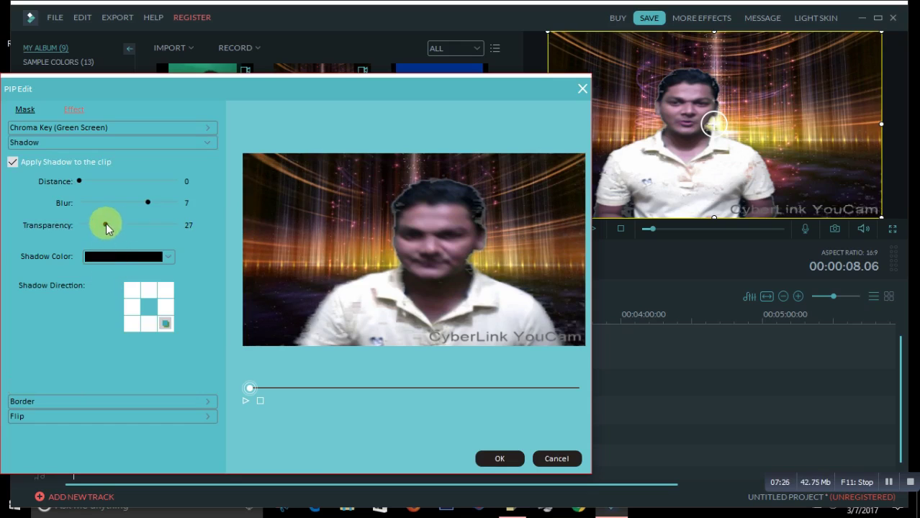
{"action": "left_click", "coordinate": [160, 226]}
{"action": "left_click_drag", "start_coordinate": [162, 229], "coordinate": [87, 181]}
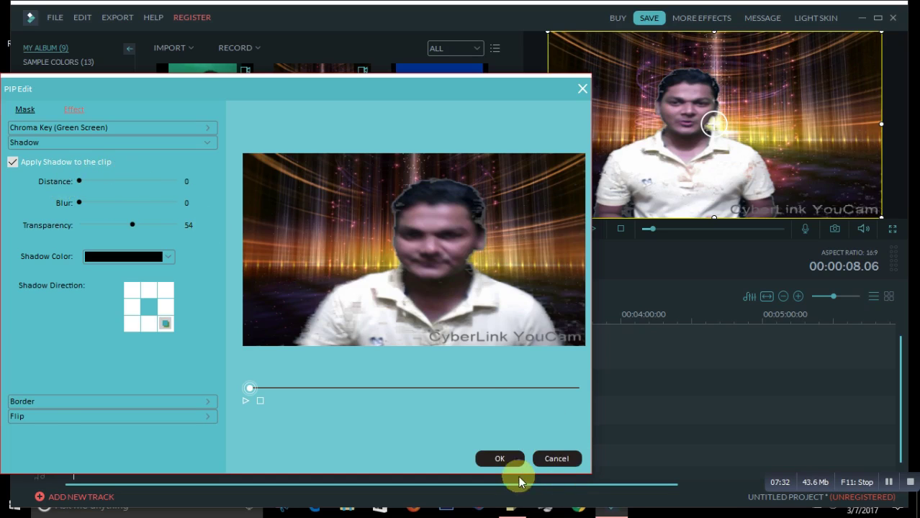
{"action": "left_click", "coordinate": [504, 461]}
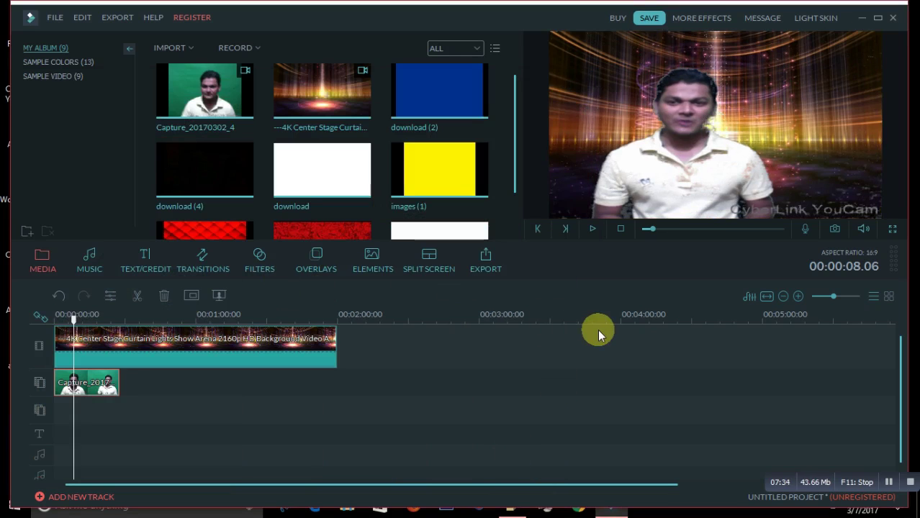